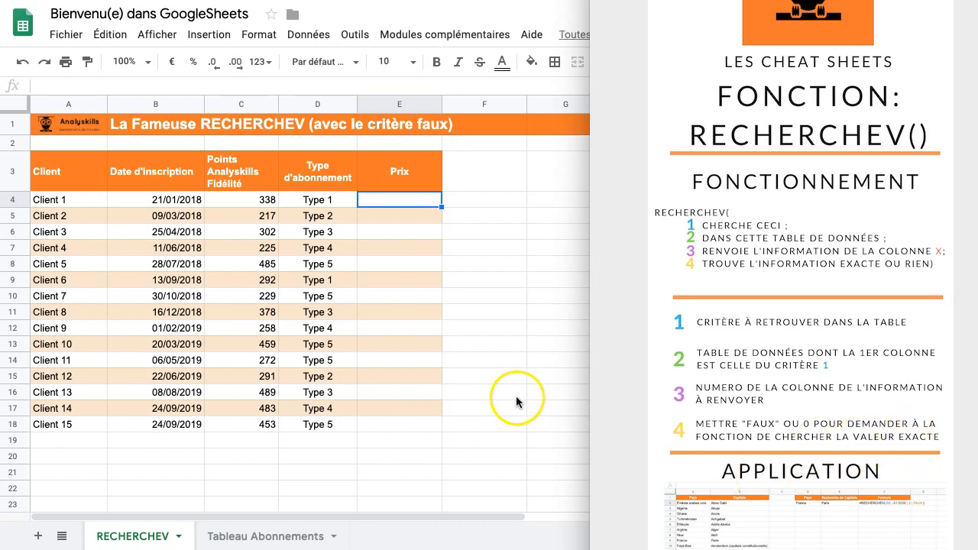
# Start a RECHERCHEV formula in E4, the Prix cell of Client 1, with subscription type D4 as the lookup key
pyautogui.write('=RECHERCHEV')
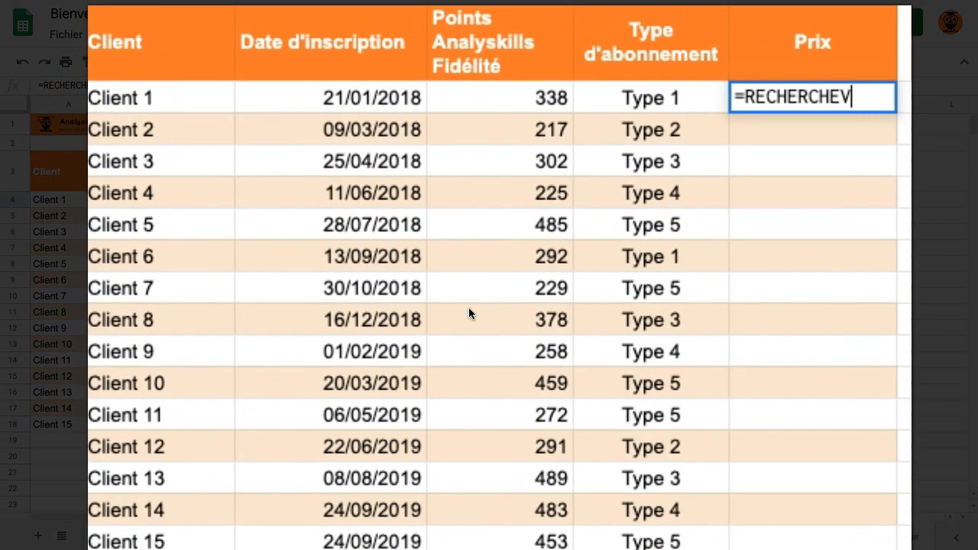
pyautogui.write('(')
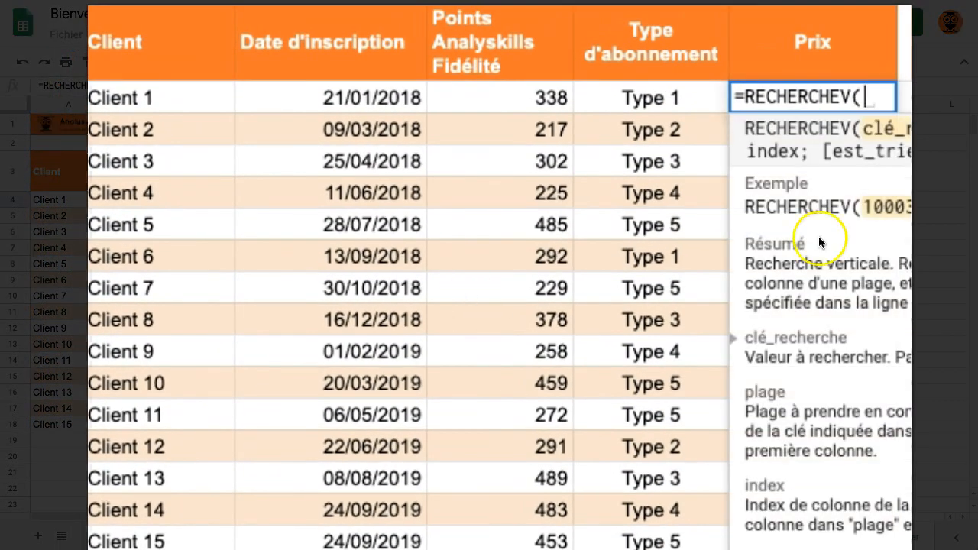
pyautogui.click(622, 104)
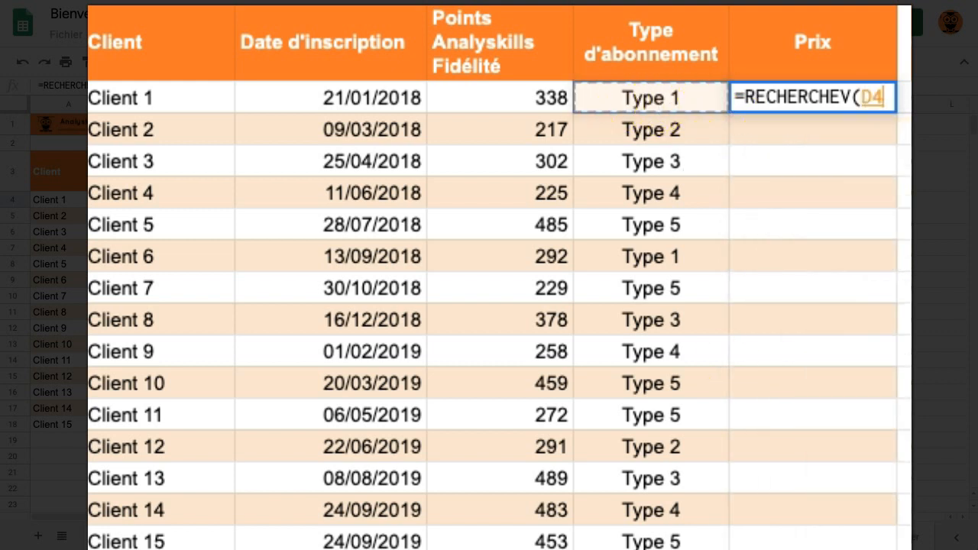
pyautogui.write(';')
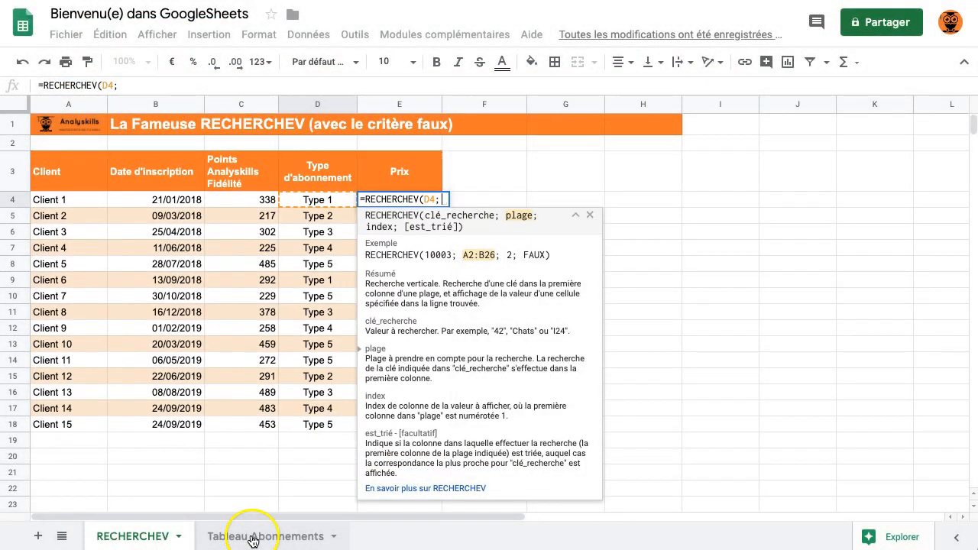
# Set the formula's lookup range to A1:C6 on the Tableau Abonnements sheet
pyautogui.click(252, 537)
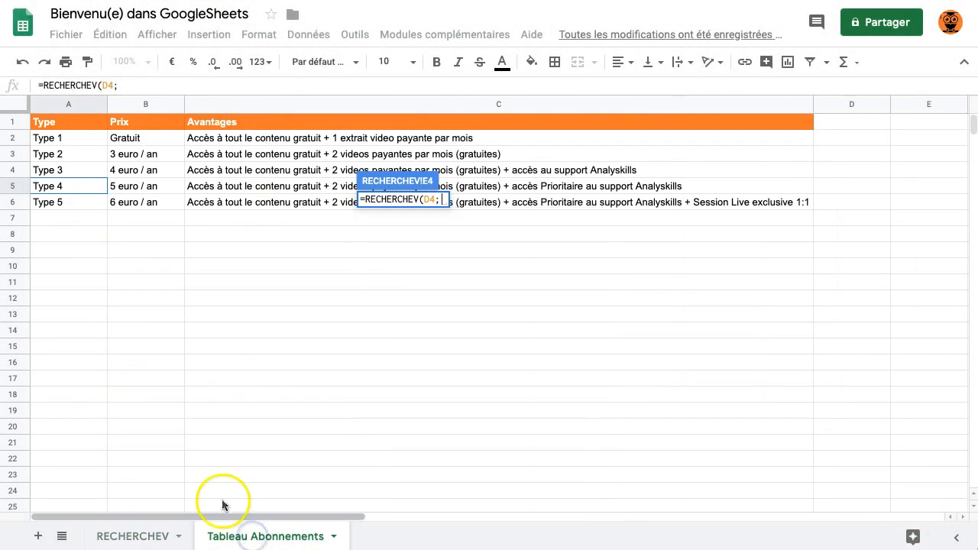
pyautogui.scroll(-1, 48, 128)
pyautogui.scroll(1, 48, 128)
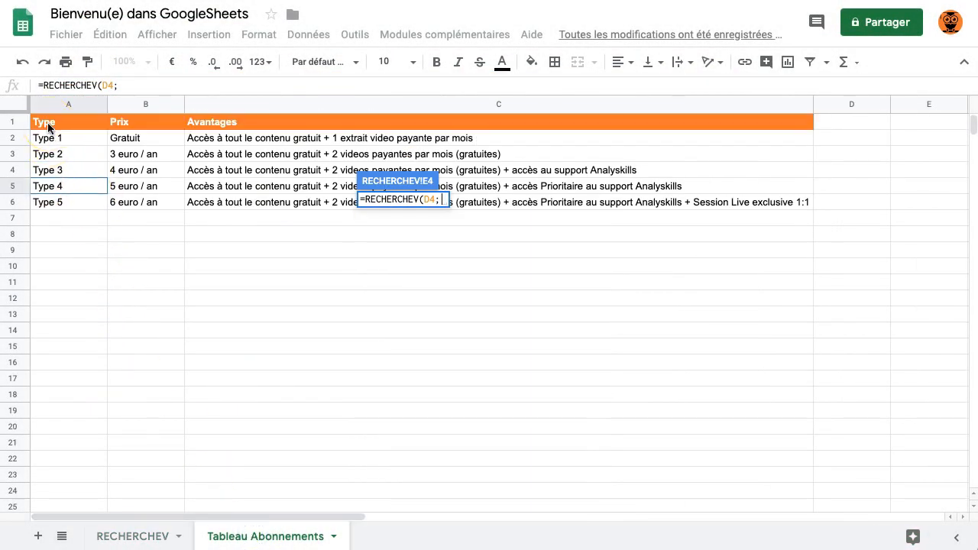
pyautogui.moveTo(51, 122); pyautogui.dragTo(487, 222)
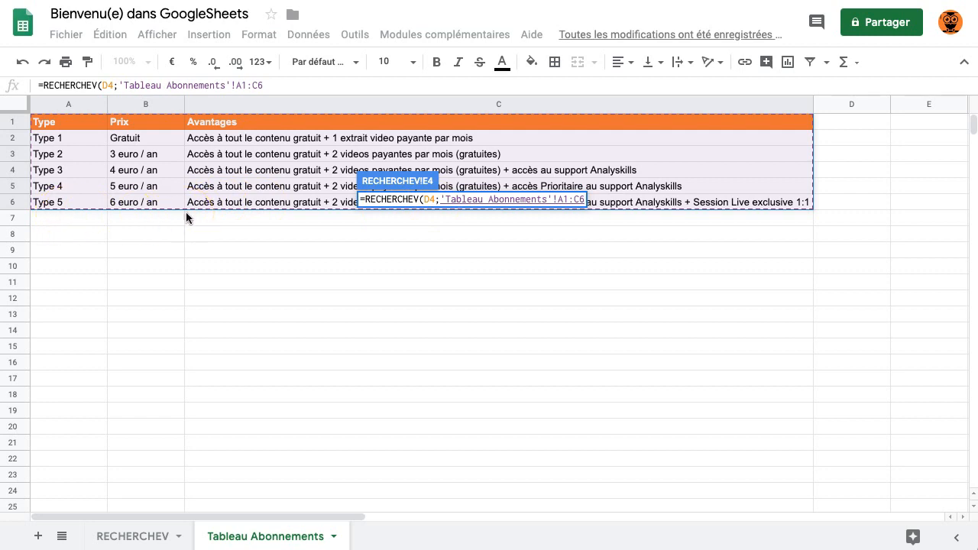
pyautogui.write(';')
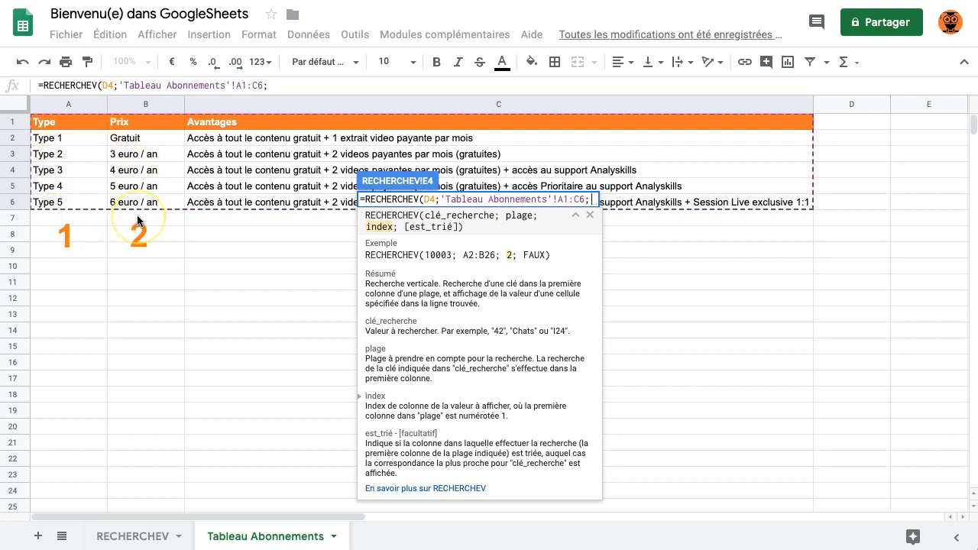
# Complete the E4 formula with column index 2 and FAUX for an exact match, and go back to the RECHERCHEV sheet
pyautogui.write('2')
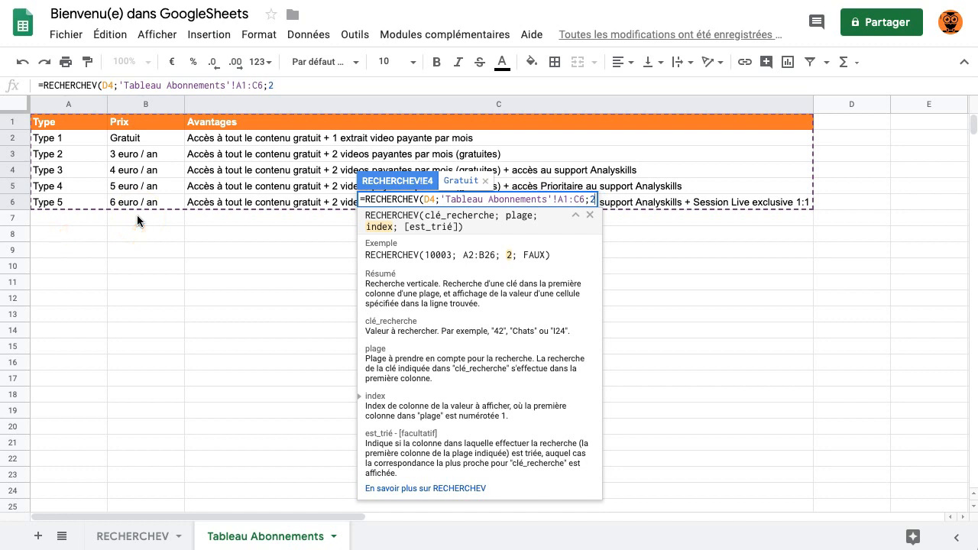
pyautogui.write(';')
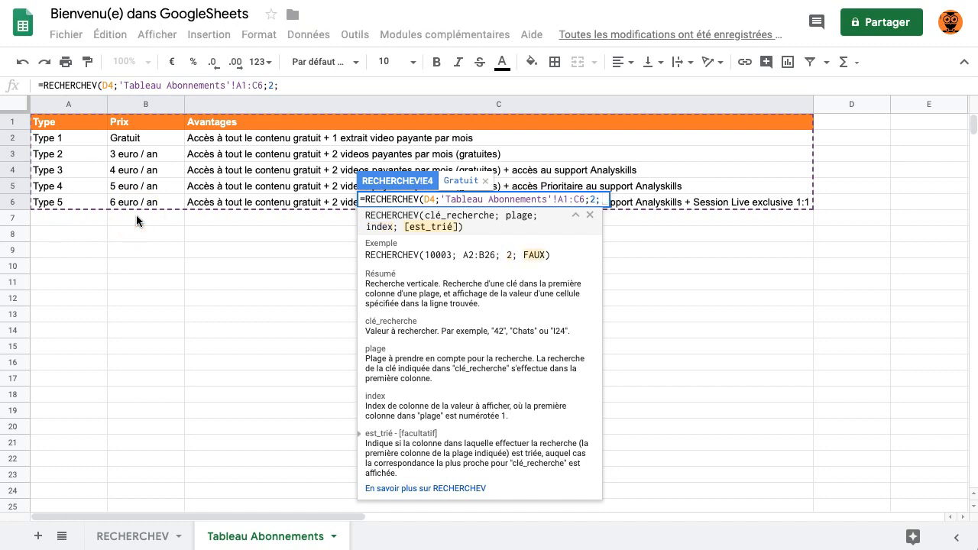
pyautogui.write('FAUX')
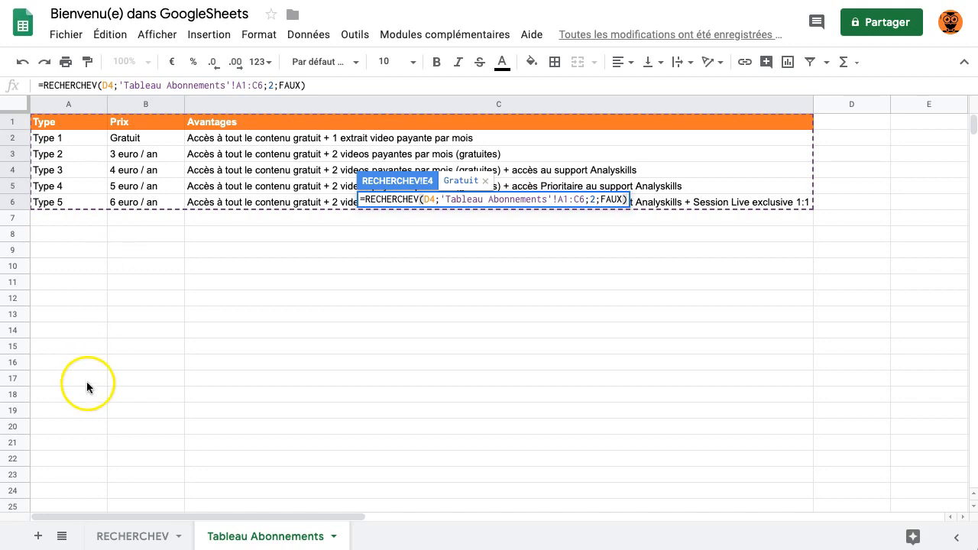
pyautogui.click(152, 539)
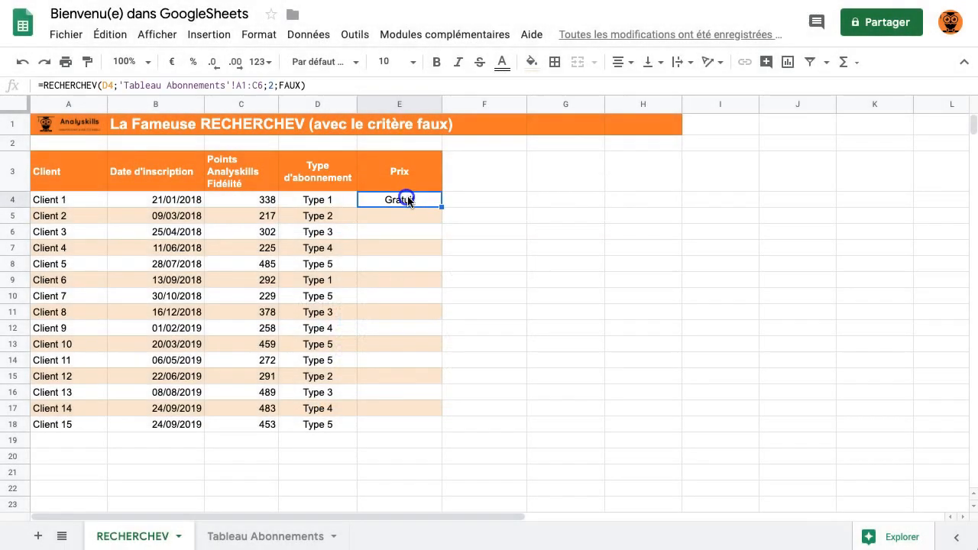
# Make the lookup range in E4 absolute as $A$1:$C$6 and copy the formula down the Prix column to E18
pyautogui.click(251, 86)
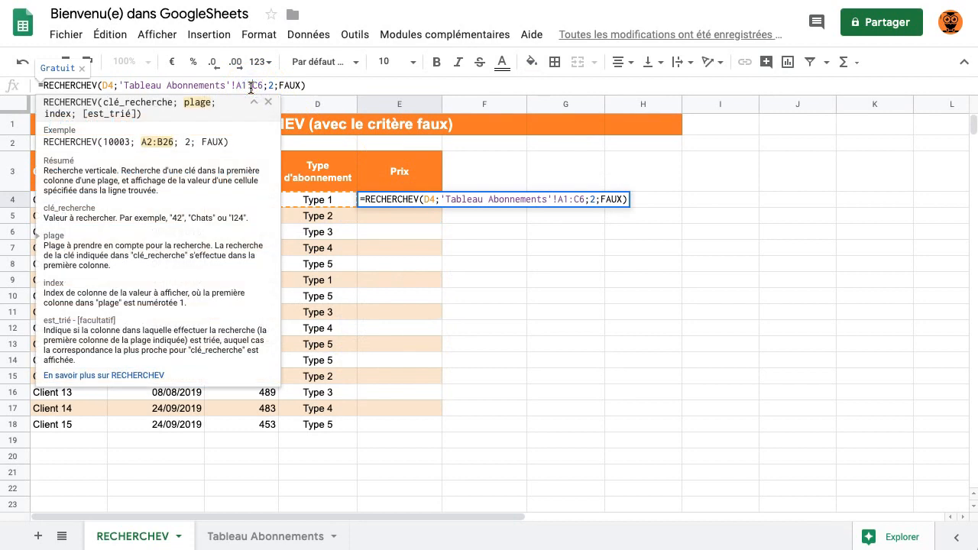
pyautogui.press('F4')
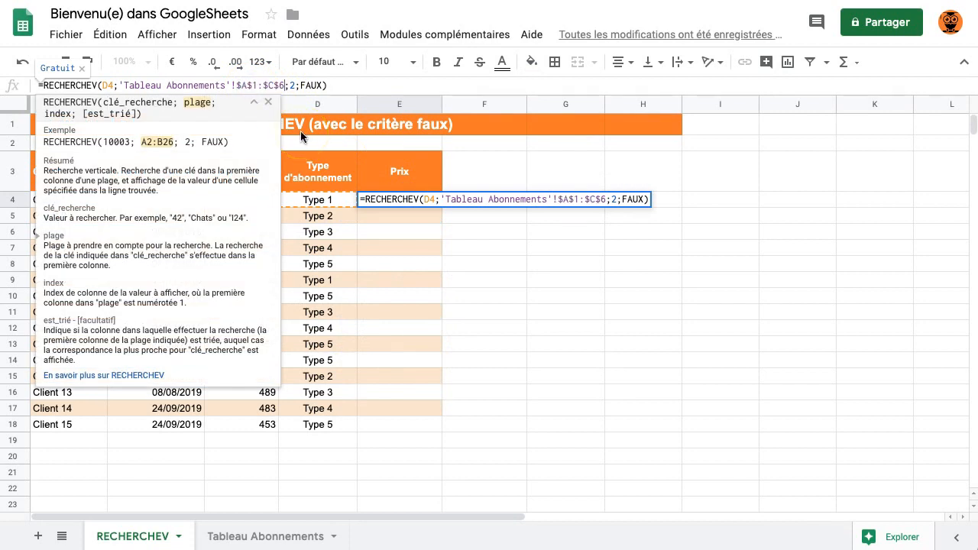
pyautogui.press('Return')
pyautogui.moveTo(441, 206); pyautogui.dragTo(448, 424)
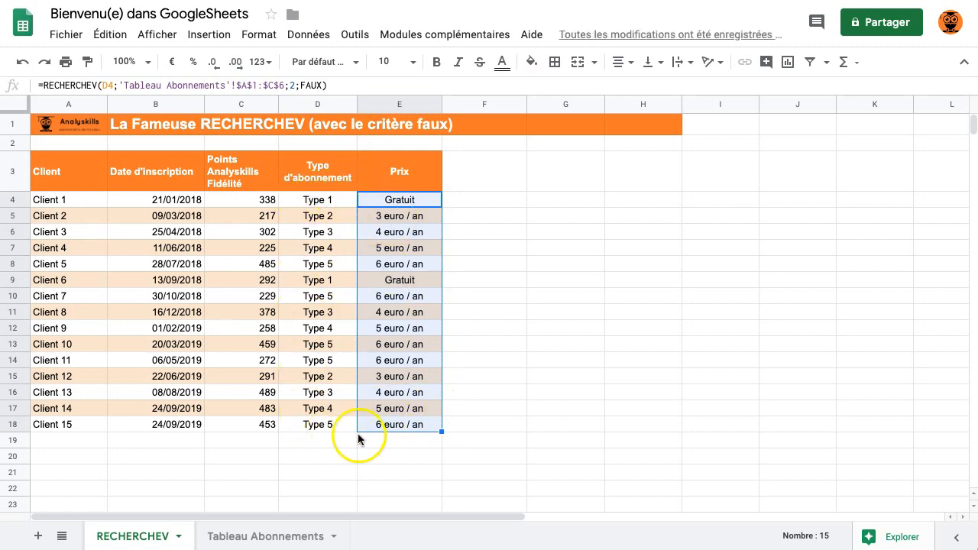
# Add the column header "Avantages" in F3, next to Prix
pyautogui.click(463, 177)
pyautogui.write('Avantages')
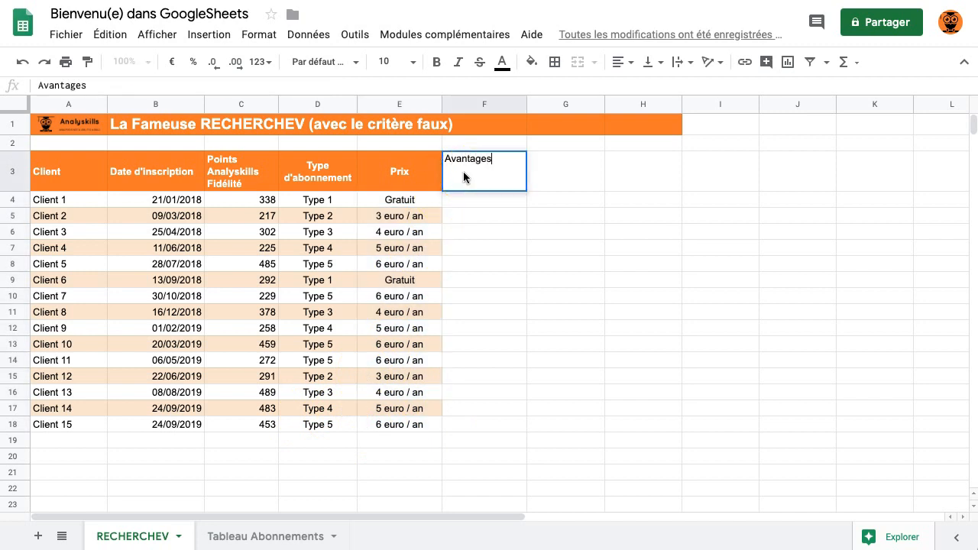
pyautogui.press('Return')
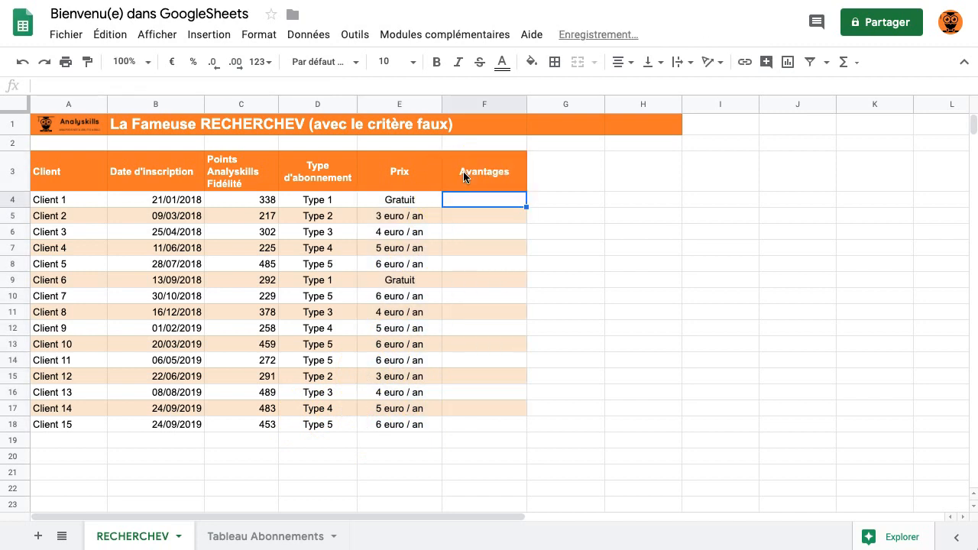
# Start a RECHERCHEV formula in F4 that looks up D4 in the absolute range $A$1:$C$6 of the Tableau Abonnements sheet
pyautogui.write('=')
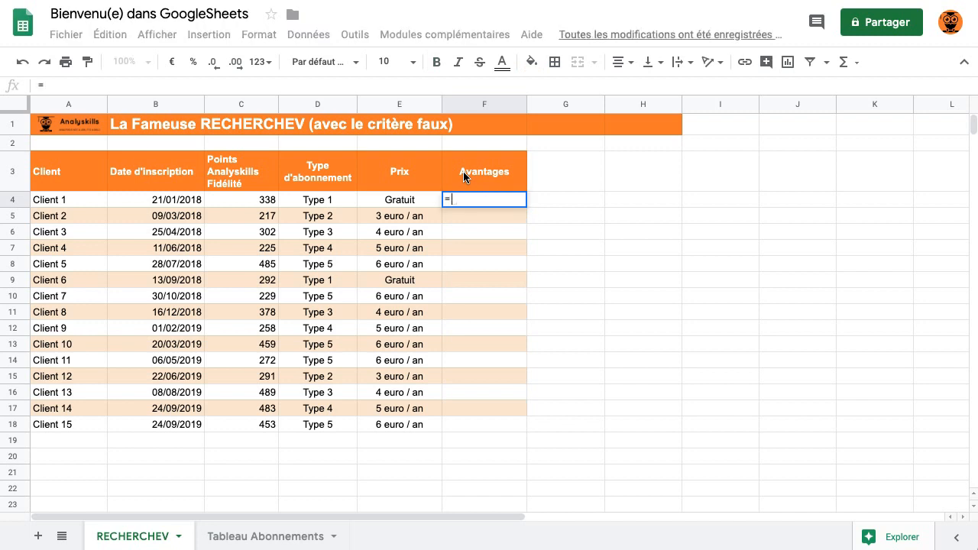
pyautogui.write('RECHERCHEV(')
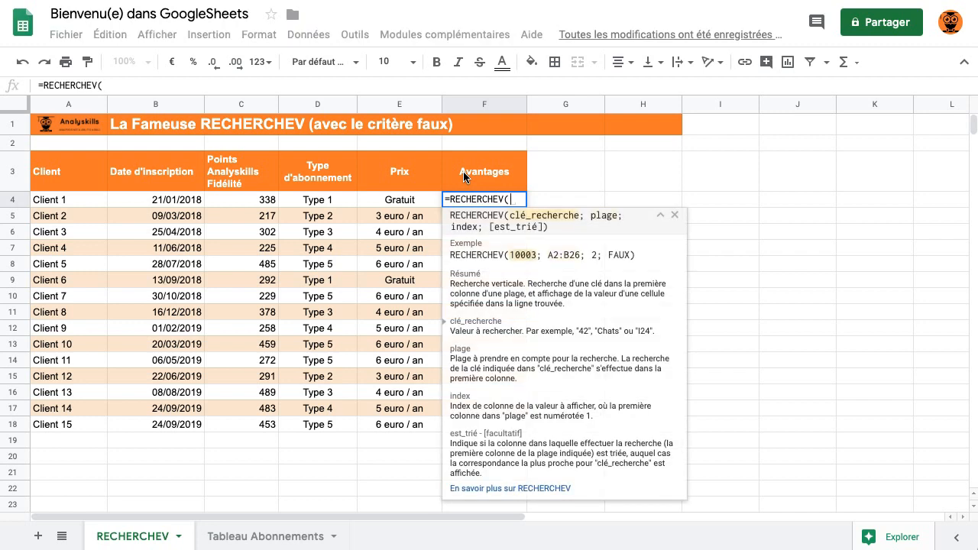
pyautogui.click(329, 203)
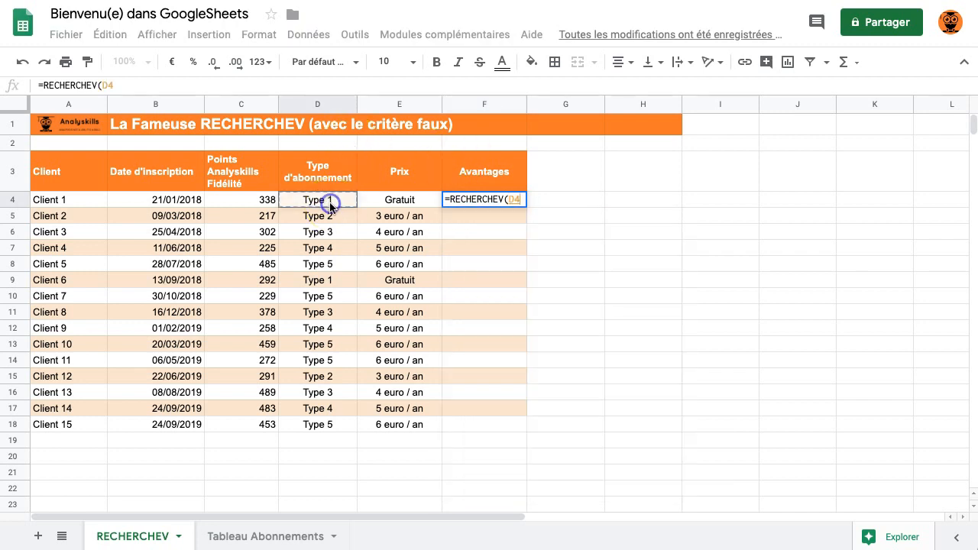
pyautogui.write(';')
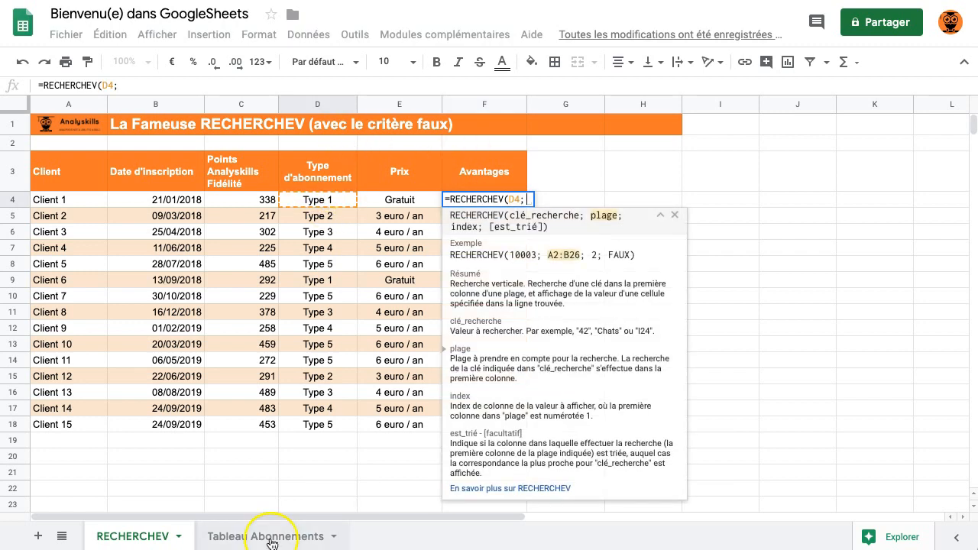
pyautogui.click(271, 538)
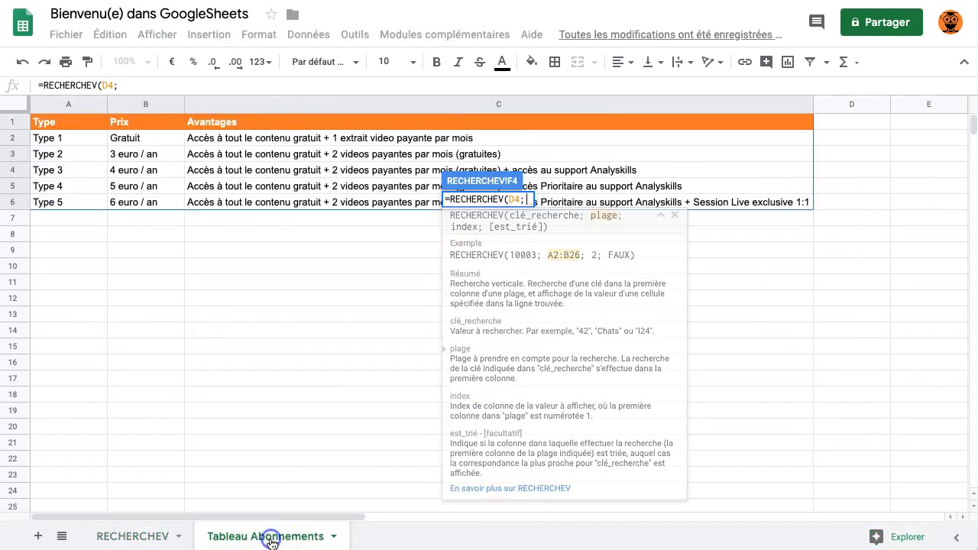
pyautogui.moveTo(65, 120); pyautogui.dragTo(693, 202)
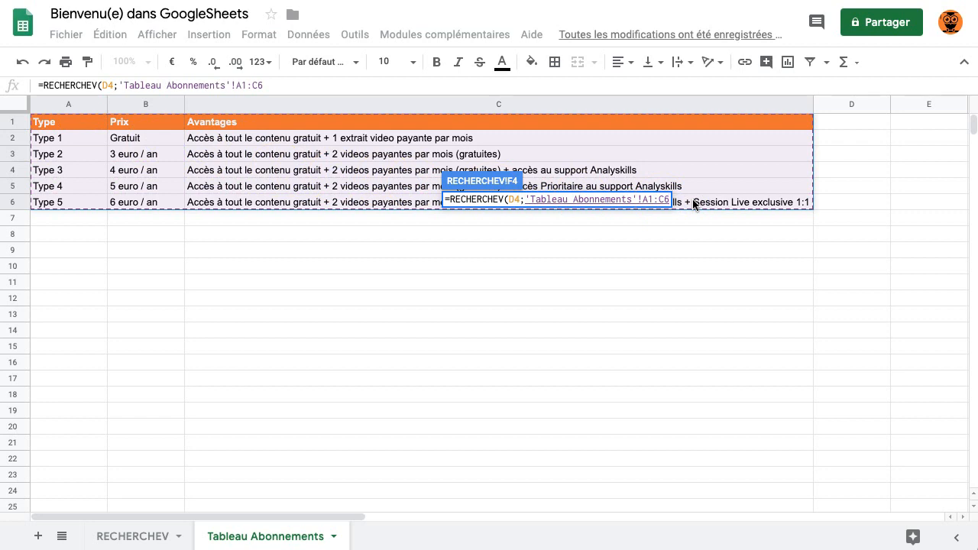
pyautogui.press('F4')
pyautogui.write(';')
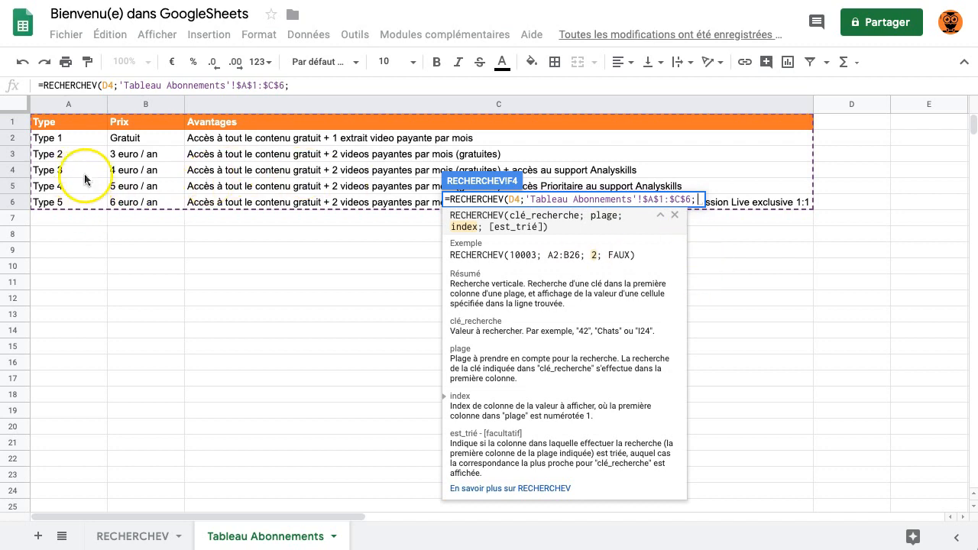
# Complete the F4 formula with column index 3 and FAUX for an exact match
pyautogui.write('3')
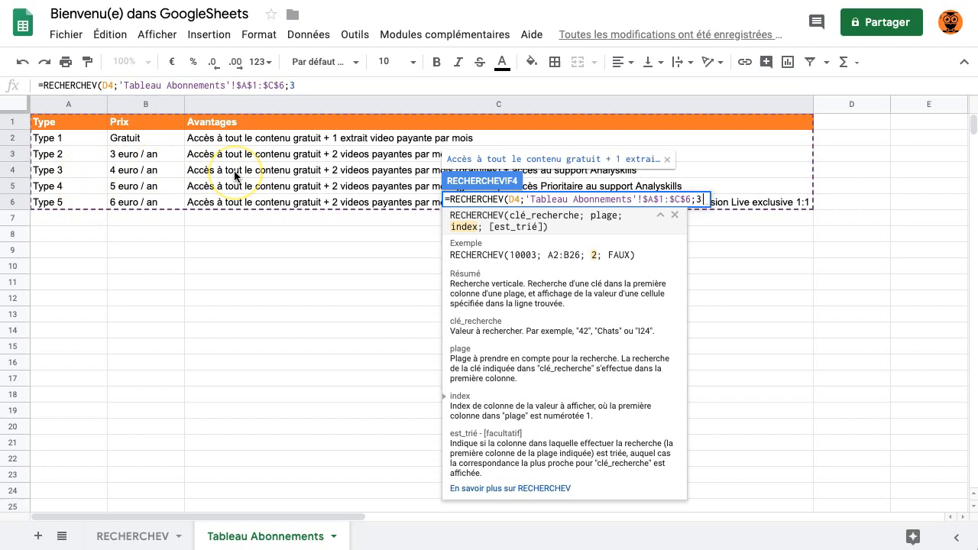
pyautogui.write(';FA')
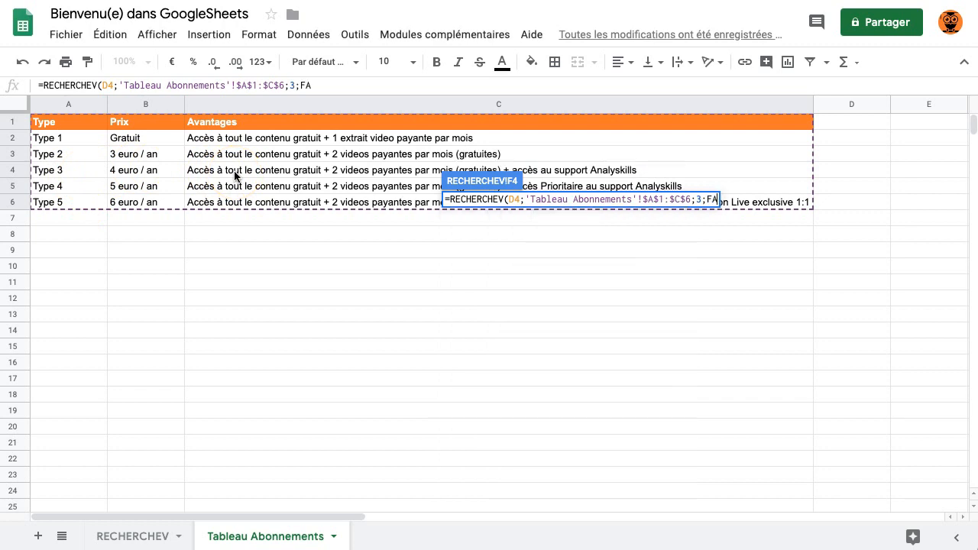
pyautogui.write('UX')
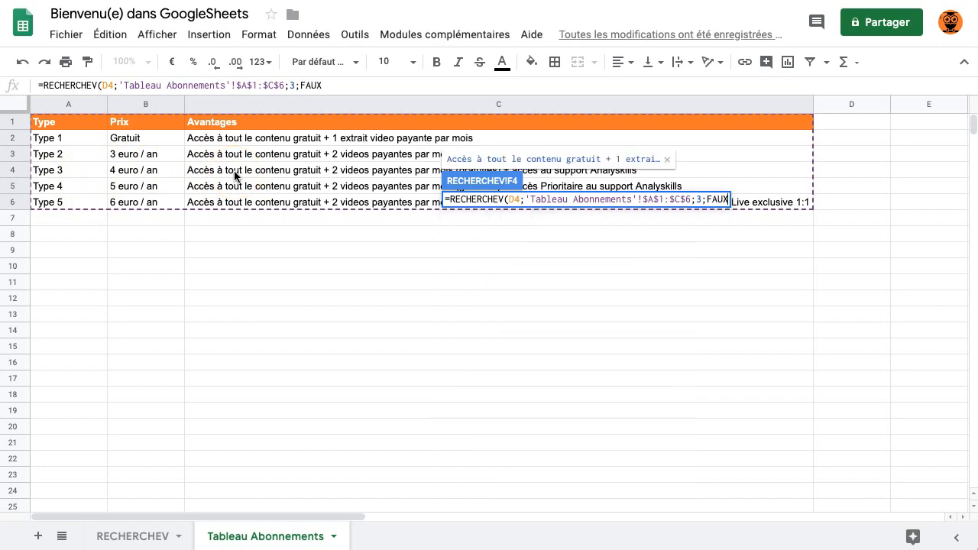
pyautogui.press('Return')
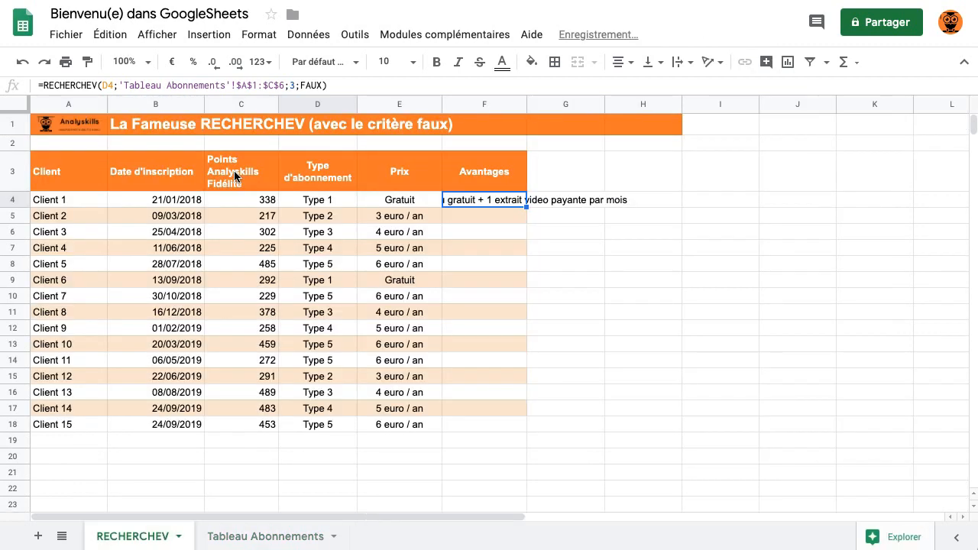
# Fit the Avantages column to its content and copy the F4 formula down to F18
pyautogui.doubleClick(526, 104)
pyautogui.moveTo(733, 207); pyautogui.dragTo(741, 422)
pyautogui.click(554, 215)
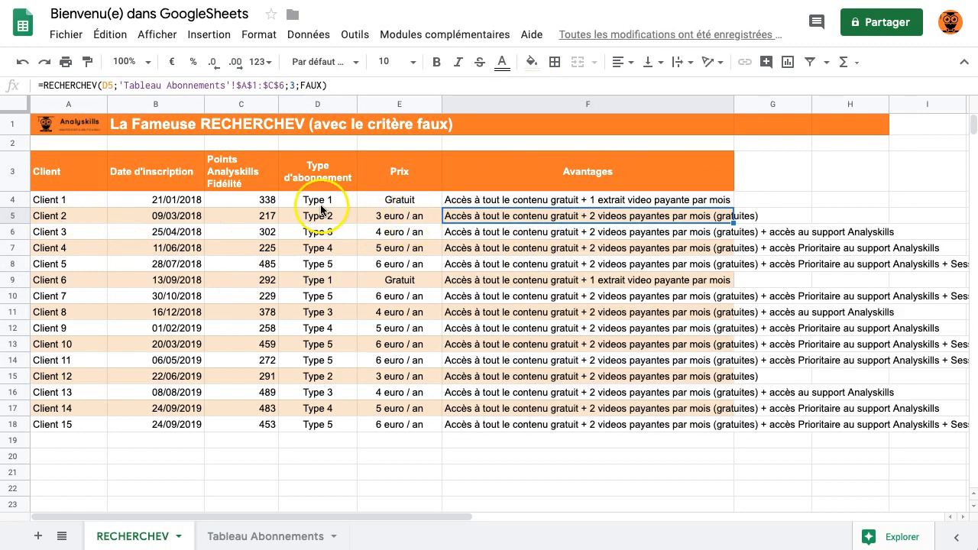
# Examine the Prix and Avantages formulas for Client 1 and the layout of the source table on the Tableau Abonnements sheet
pyautogui.click(406, 201)
pyautogui.click(602, 202)
pyautogui.click(240, 532)
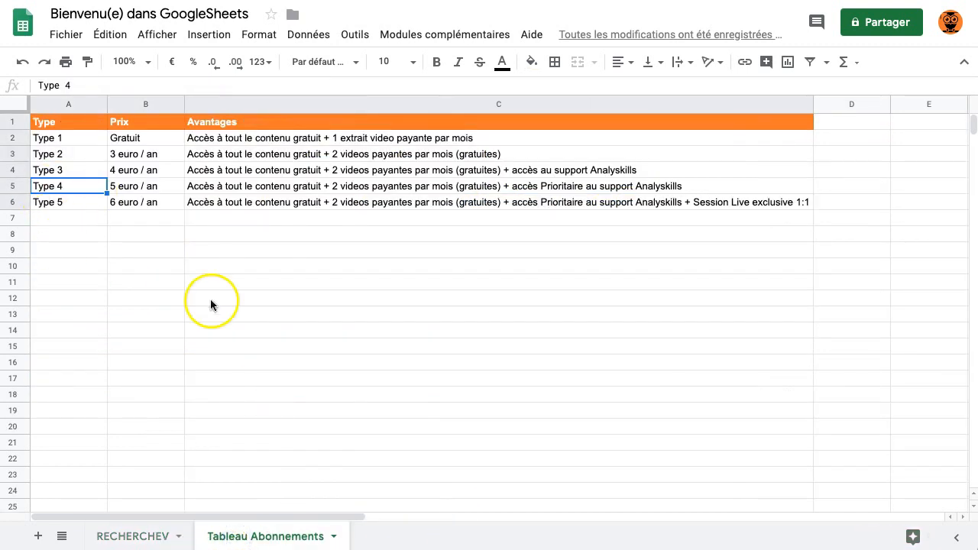
pyautogui.click(132, 537)
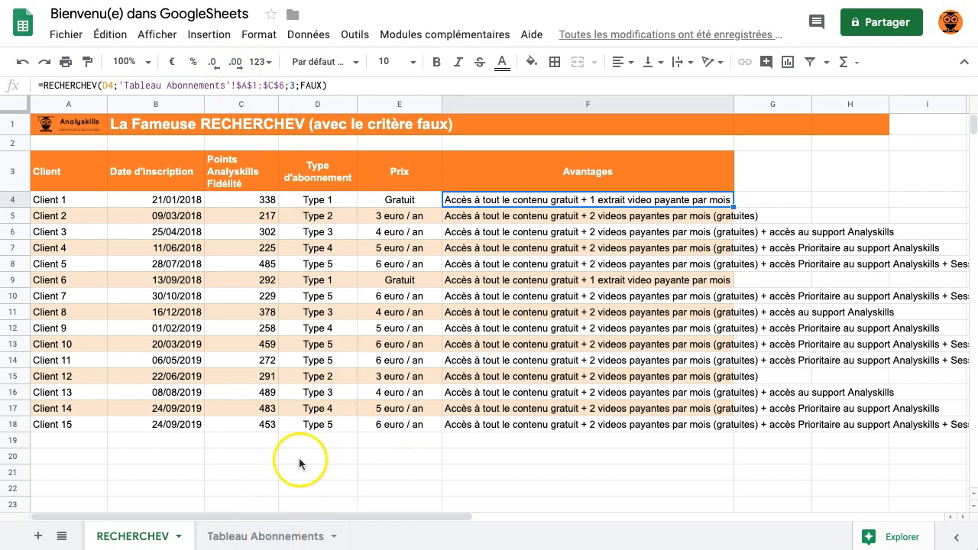
pyautogui.click(268, 535)
pyautogui.moveTo(69, 221); pyautogui.dragTo(692, 223)
pyautogui.click(673, 233)
pyautogui.click(58, 221)
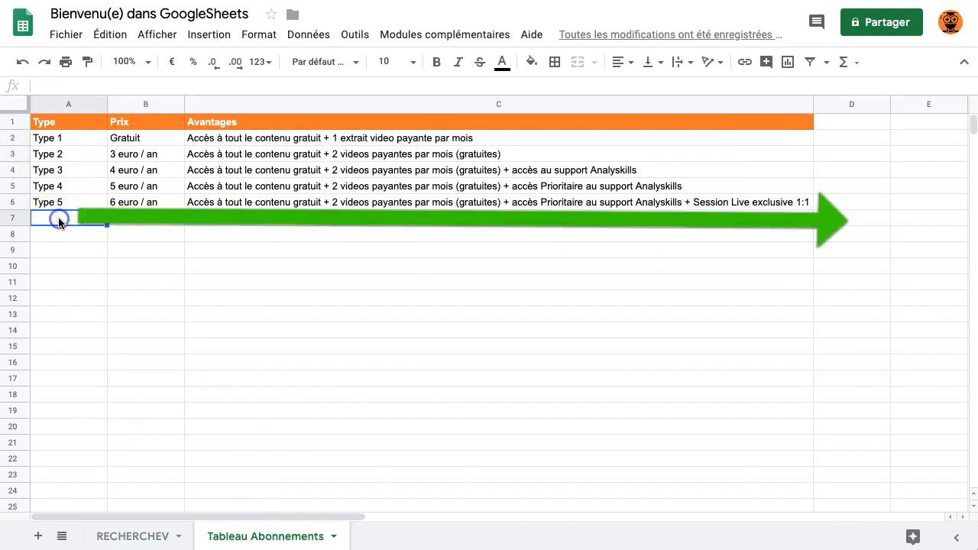
pyautogui.click(729, 221)
# Cut the Prix column in Tableau Abonnements and paste it into a new column inserted before Type
pyautogui.click(142, 109)
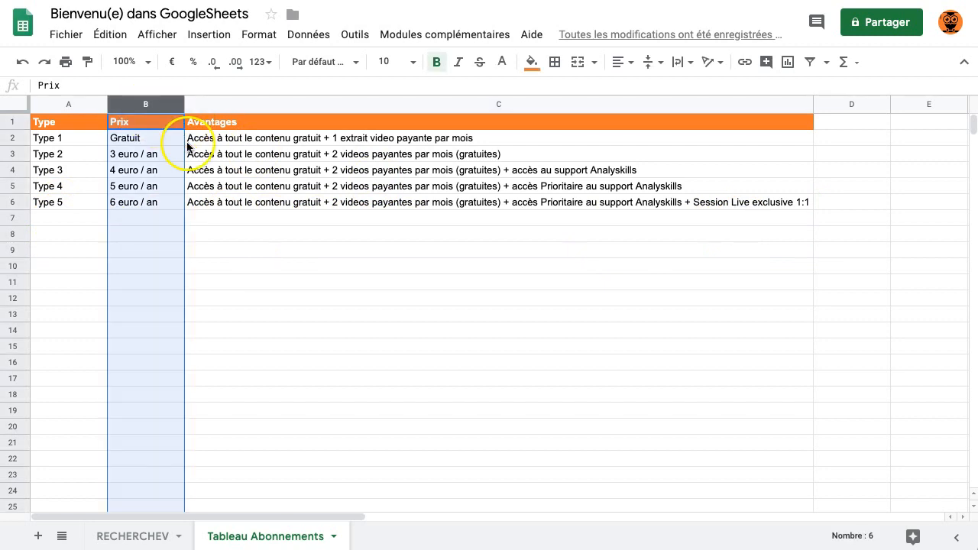
pyautogui.press('super+x')
pyautogui.click(74, 107)
pyautogui.click(98, 106)
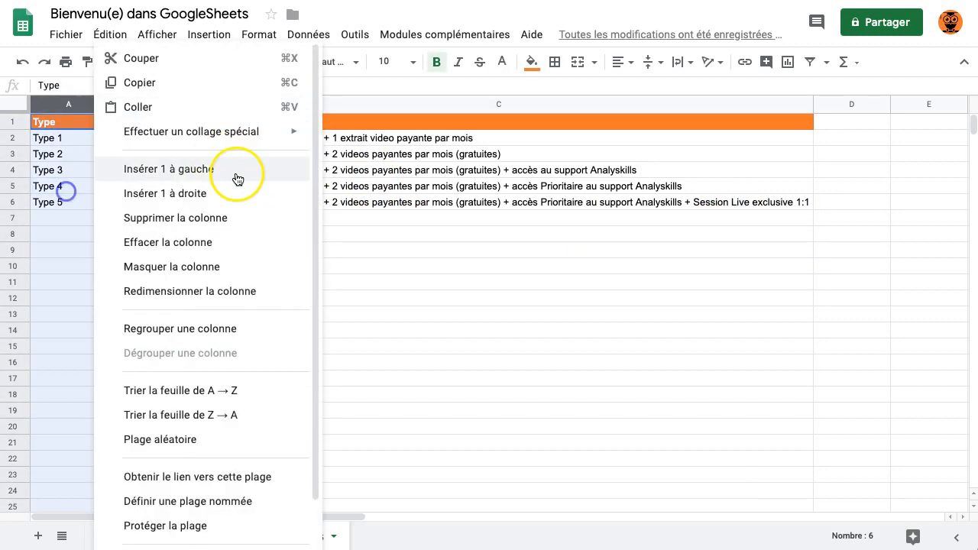
pyautogui.click(236, 171)
pyautogui.press('super+v')
# Move the Avantages column directly beside the Type column, and return to the RECHERCHEV sheet to check the formulas
pyautogui.click(287, 106)
pyautogui.moveTo(287, 107); pyautogui.dragTo(231, 106)
pyautogui.click(233, 254)
pyautogui.click(138, 536)
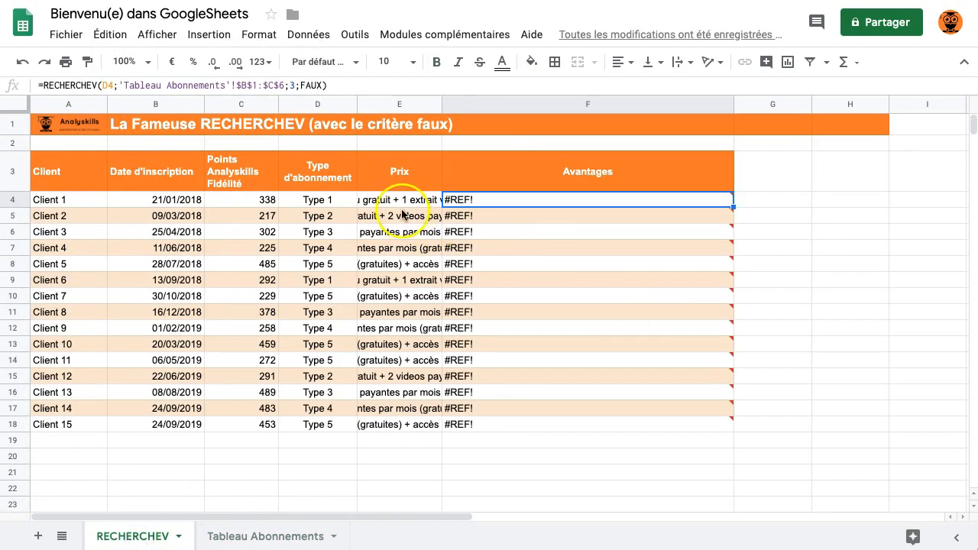
# Clear the Prix and Avantages formulas for all clients in E4:F18
pyautogui.moveTo(534, 203)
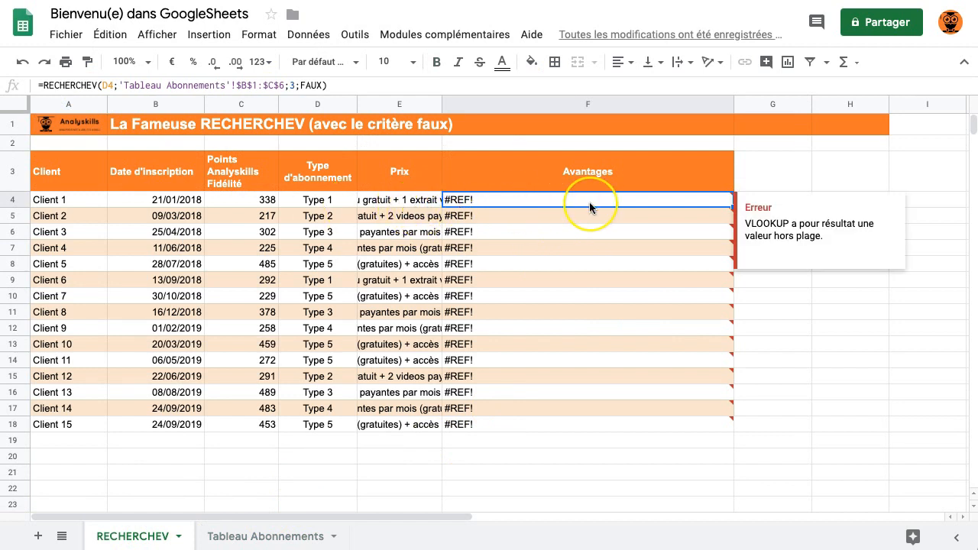
pyautogui.moveTo(404, 201); pyautogui.dragTo(425, 423)
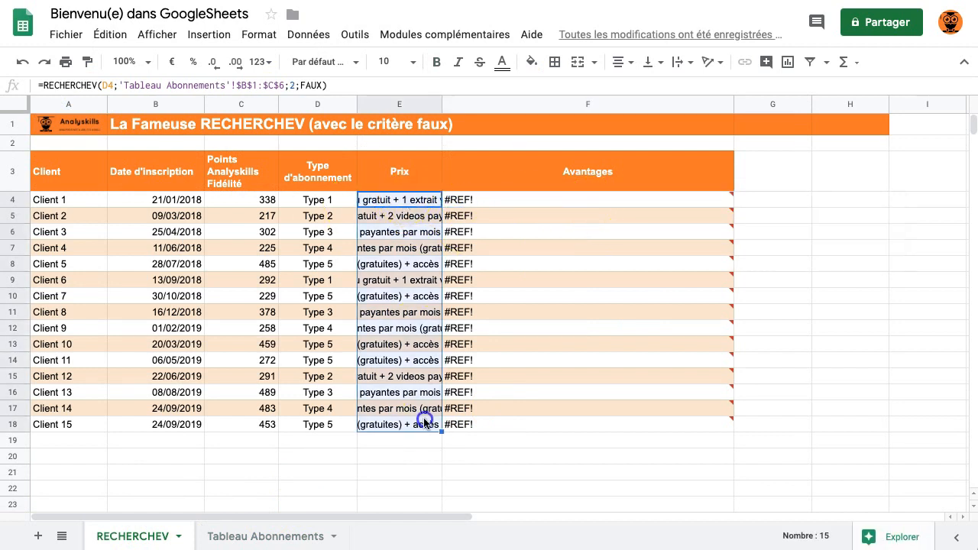
pyautogui.keyDown('shift'); pyautogui.click(555, 413); pyautogui.keyUp('shift')
pyautogui.moveTo(549, 422); pyautogui.dragTo(549, 424)
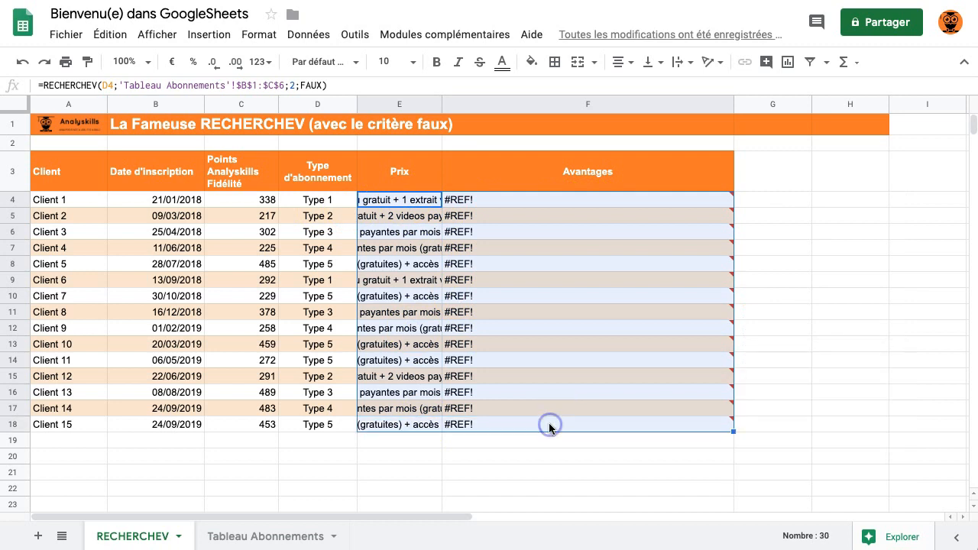
pyautogui.press('Delete')
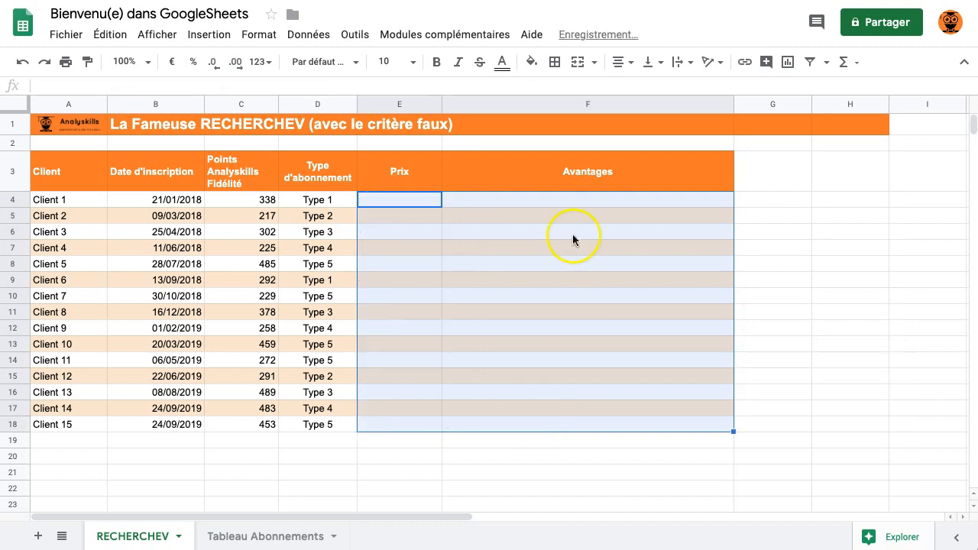
# Start a RECHERCHEV formula in Client 1's Prix cell, with key D4 and absolute range 'Tableau Abonnements'!$A$1:$C$6
pyautogui.click(401, 201)
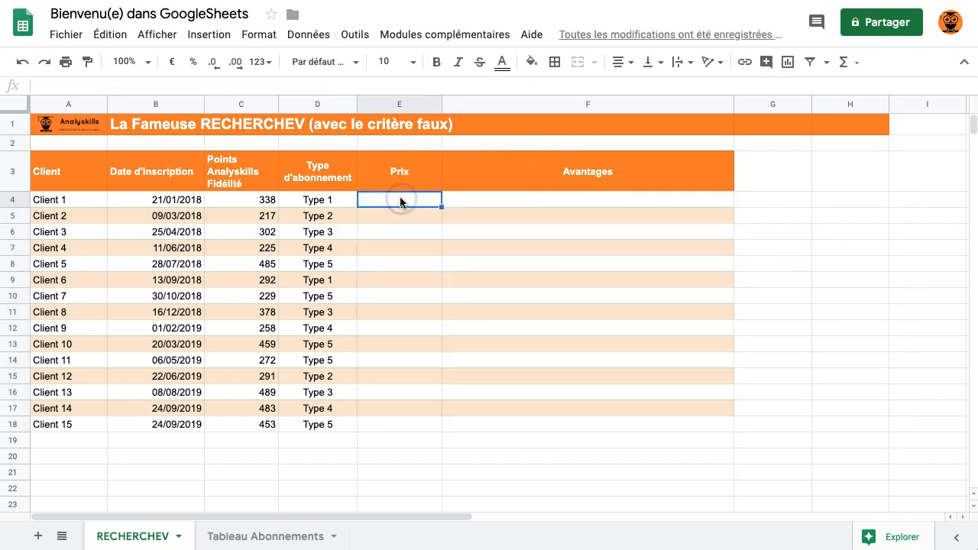
pyautogui.write('=rec')
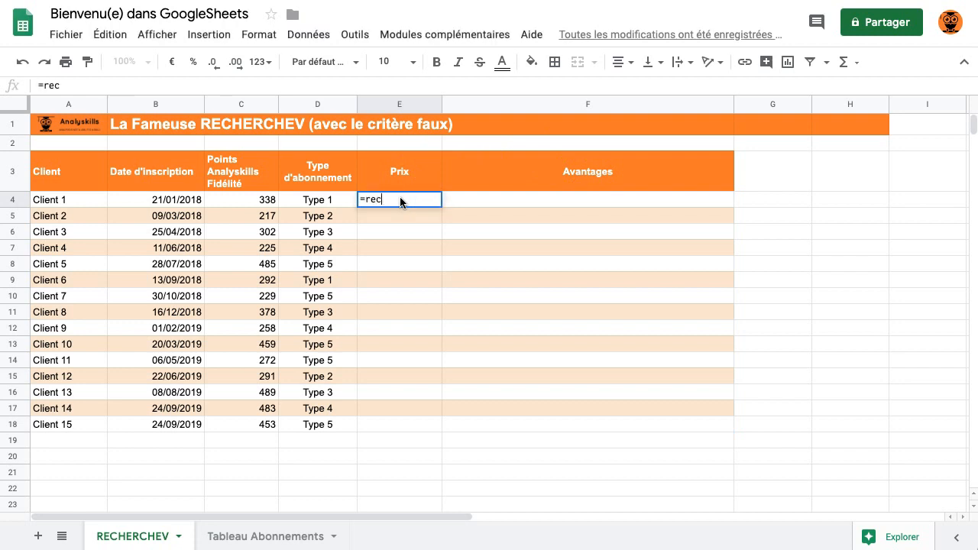
pyautogui.write('hercheV(')
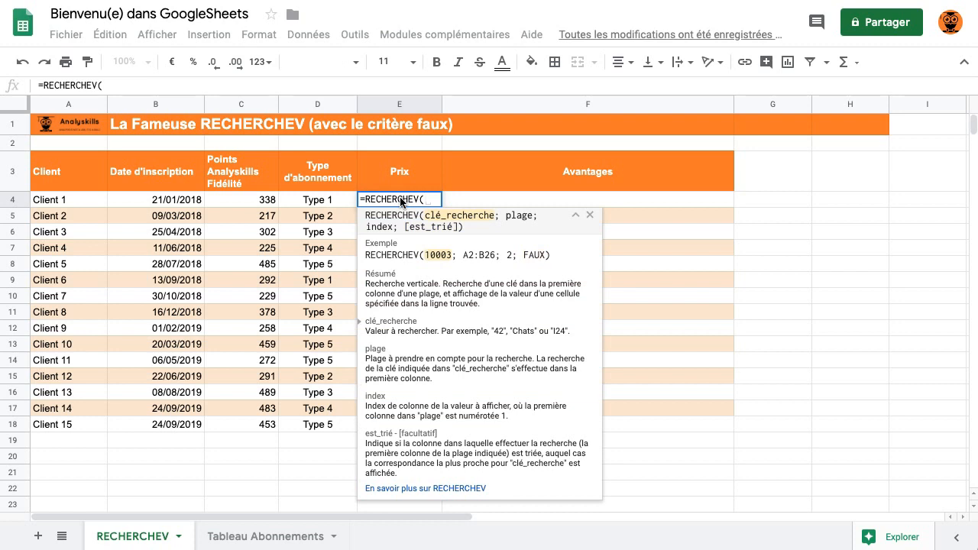
pyautogui.click(320, 202)
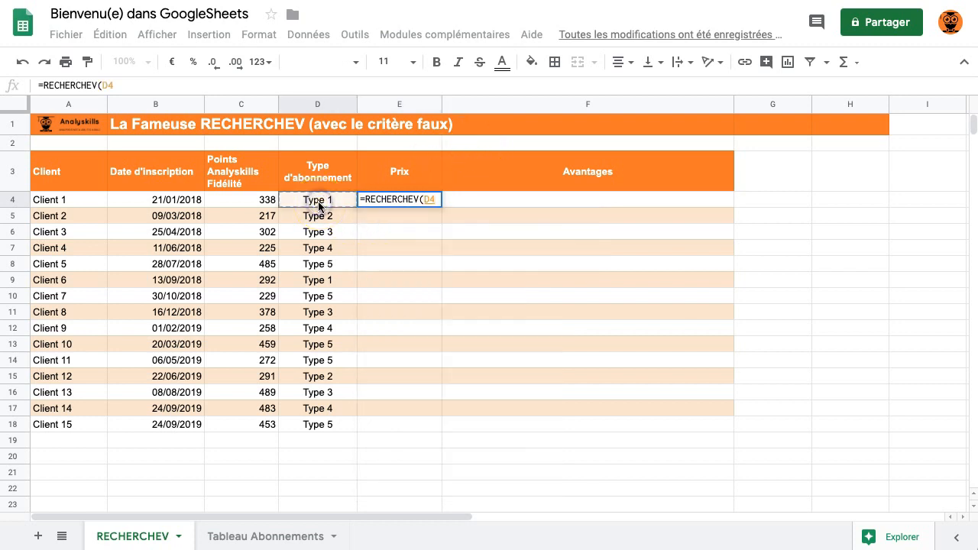
pyautogui.write(';')
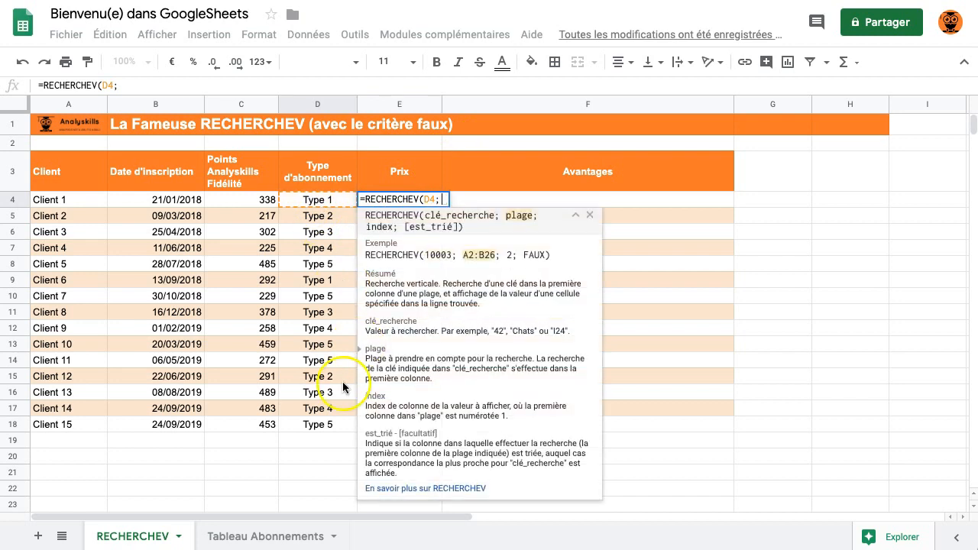
pyautogui.click(255, 534)
pyautogui.moveTo(66, 128); pyautogui.dragTo(375, 196)
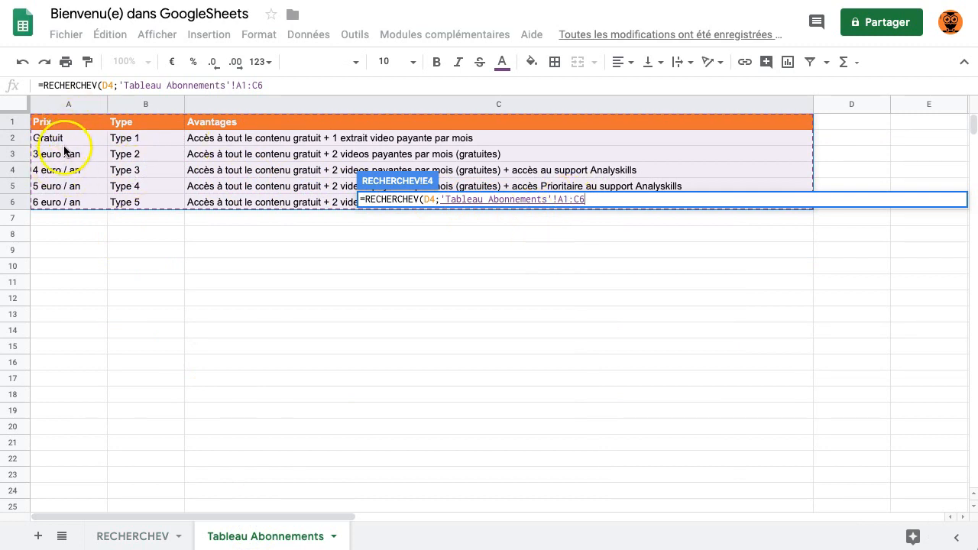
pyautogui.press('F4')
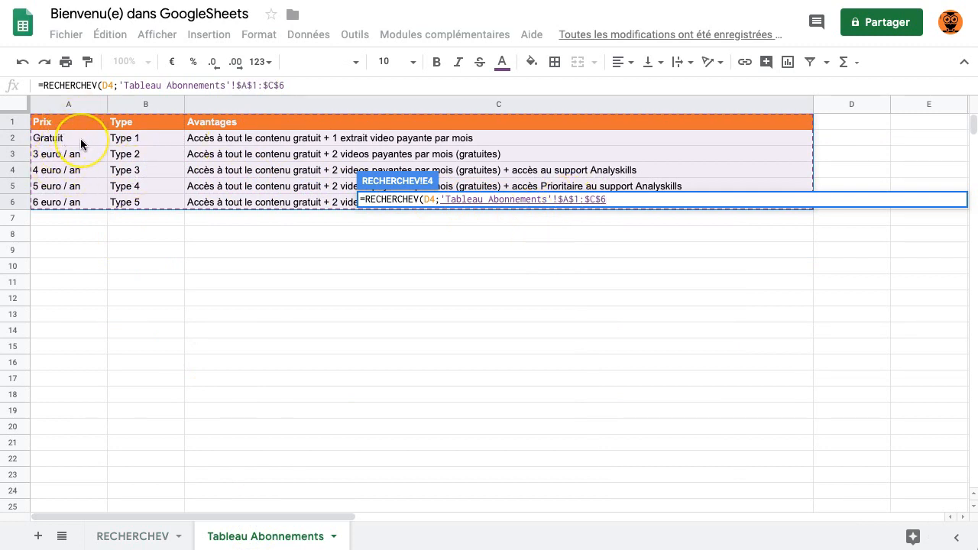
# Complete the E4 RECHERCHEV formula with column index 1 and the exact-match criterion FAUX
pyautogui.write(';')
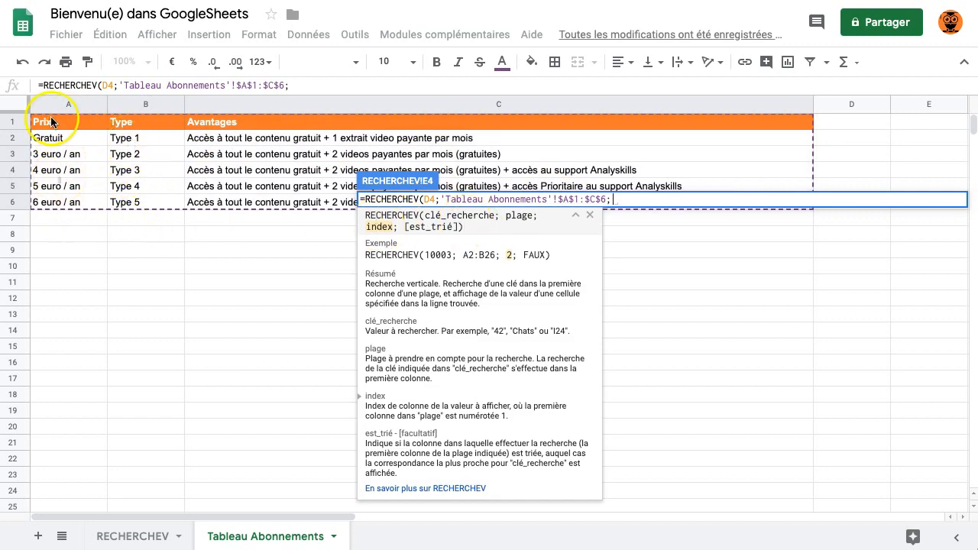
pyautogui.write('1')
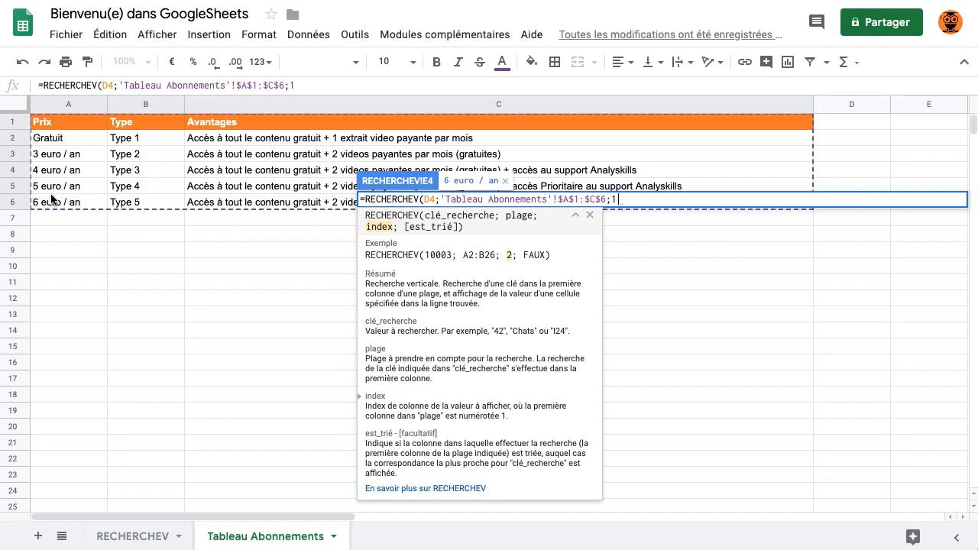
pyautogui.write(';')
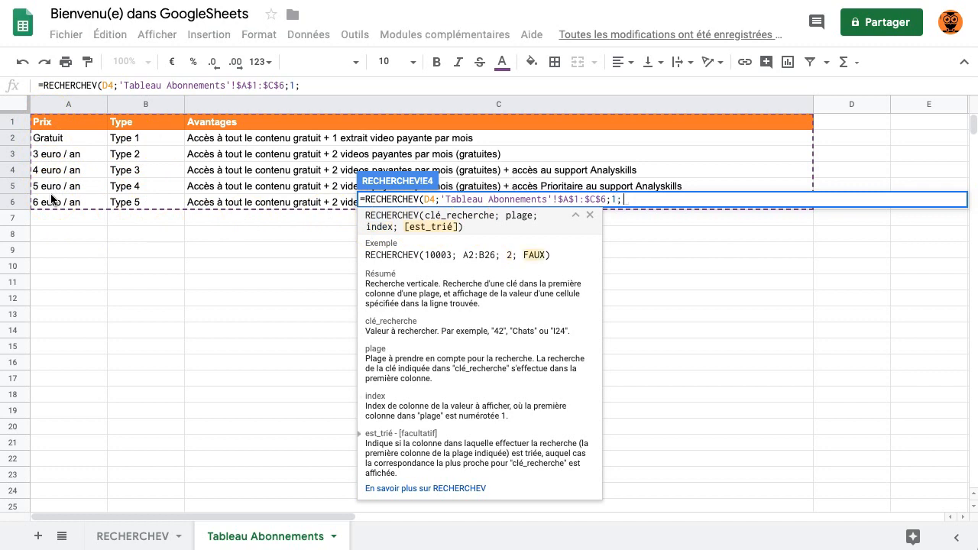
pyautogui.write('FAUX)')
pyautogui.press('Return')
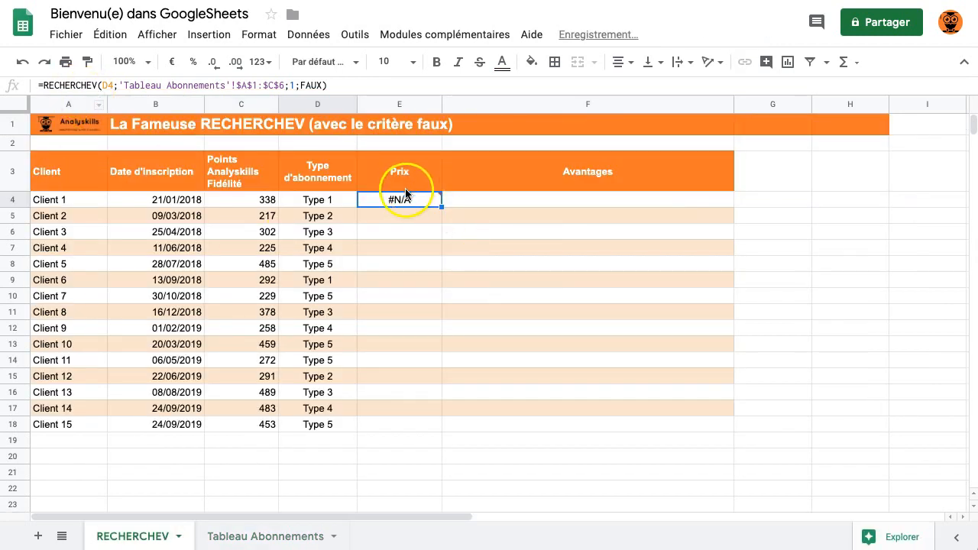
# Inspect the error in E4 and examine the values in the first column of the Tableau Abonnements range
pyautogui.moveTo(403, 200)
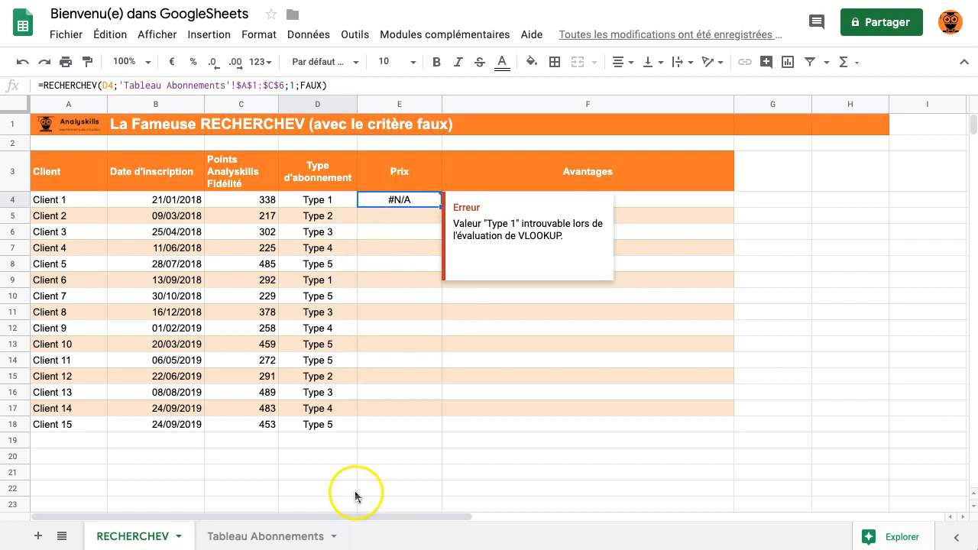
pyautogui.click(267, 535)
pyautogui.click(55, 138)
pyautogui.click(58, 154)
pyautogui.moveTo(65, 175); pyautogui.dragTo(66, 197)
pyautogui.moveTo(66, 122); pyautogui.dragTo(65, 201)
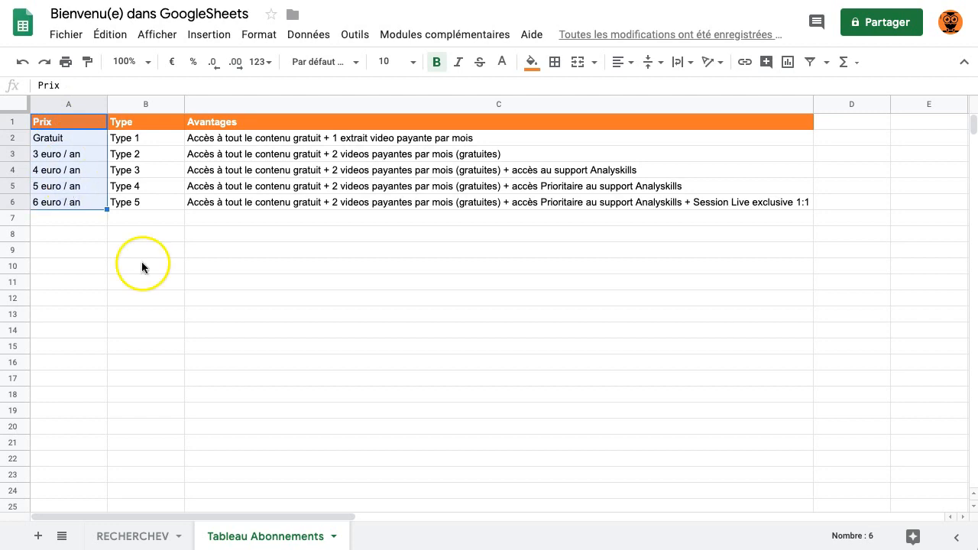
# Begin a new RECHERCHEV formula in E4 of the RECHERCHEV sheet with D4 as the search key, ready to reference Tableau Abonnements
pyautogui.click(137, 536)
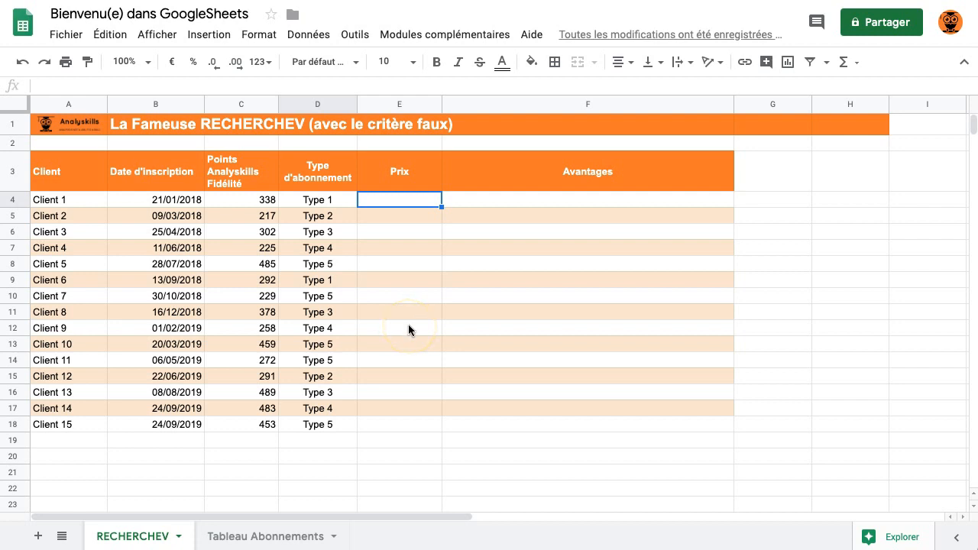
pyautogui.write('=')
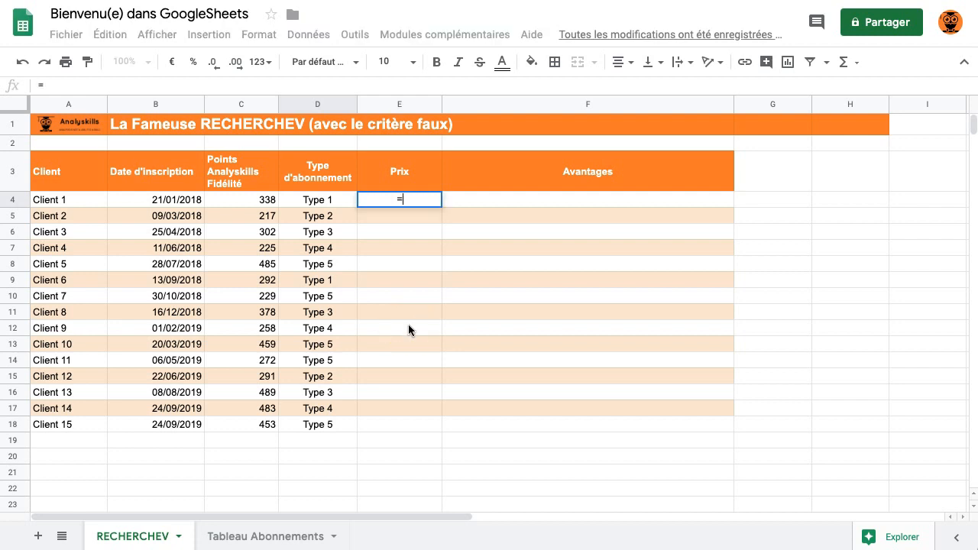
pyautogui.write('recherchev')
pyautogui.press('Tab')
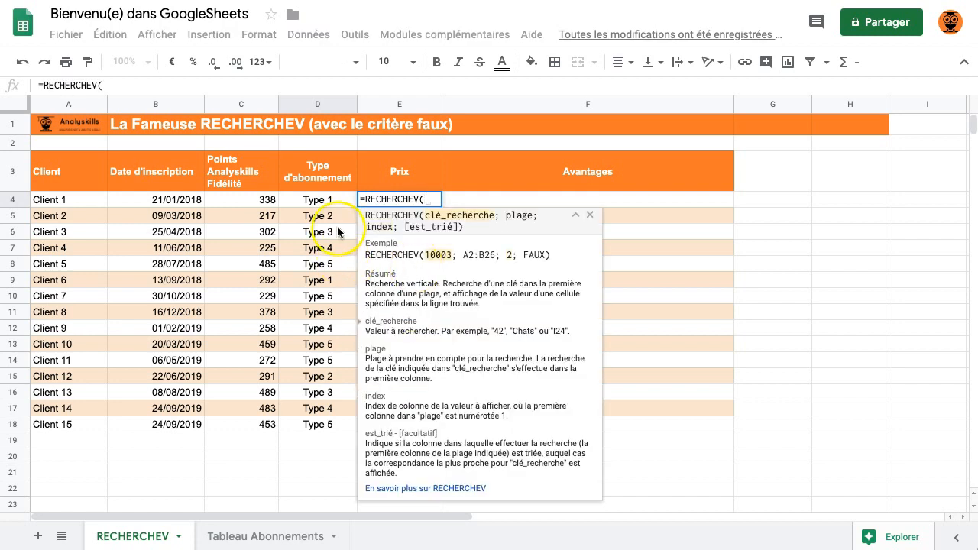
pyautogui.click(314, 205)
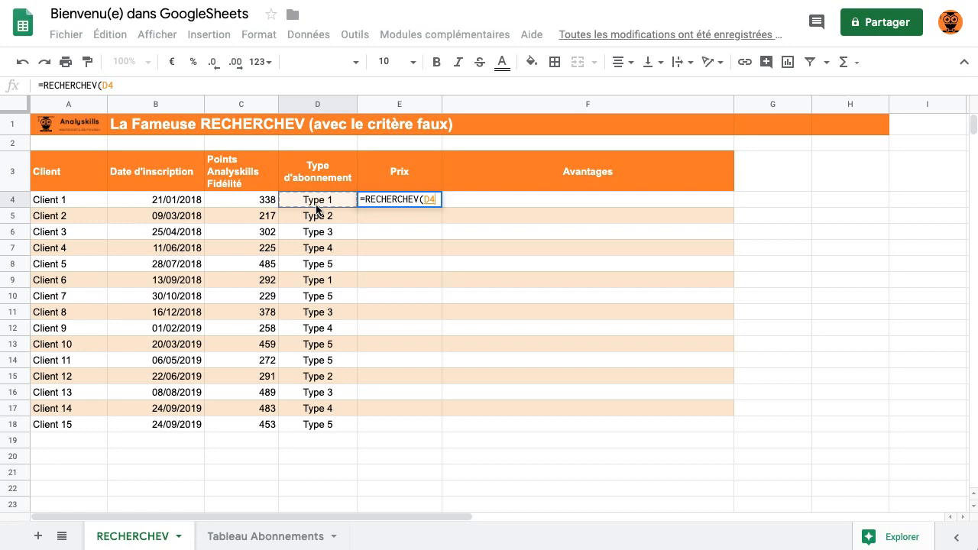
pyautogui.write(';')
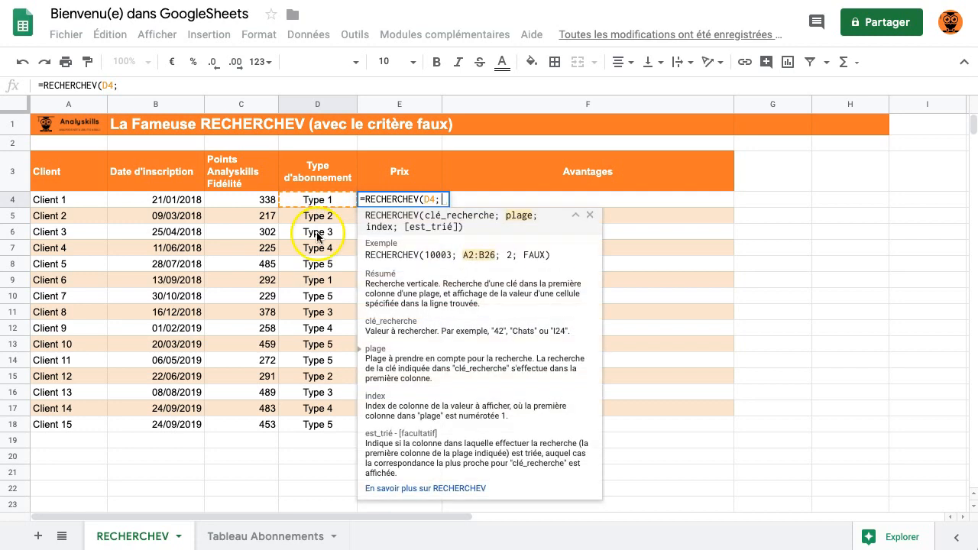
pyautogui.click(233, 536)
# Try A1:C6 on Tableau Abonnements as the lookup range and extend its end to C7
pyautogui.click(68, 122)
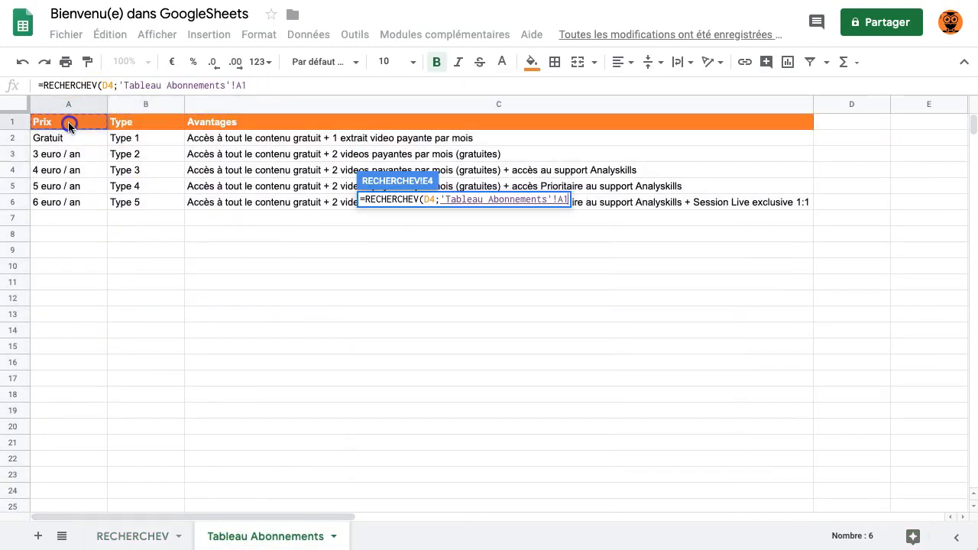
pyautogui.moveTo(59, 122); pyautogui.dragTo(581, 208)
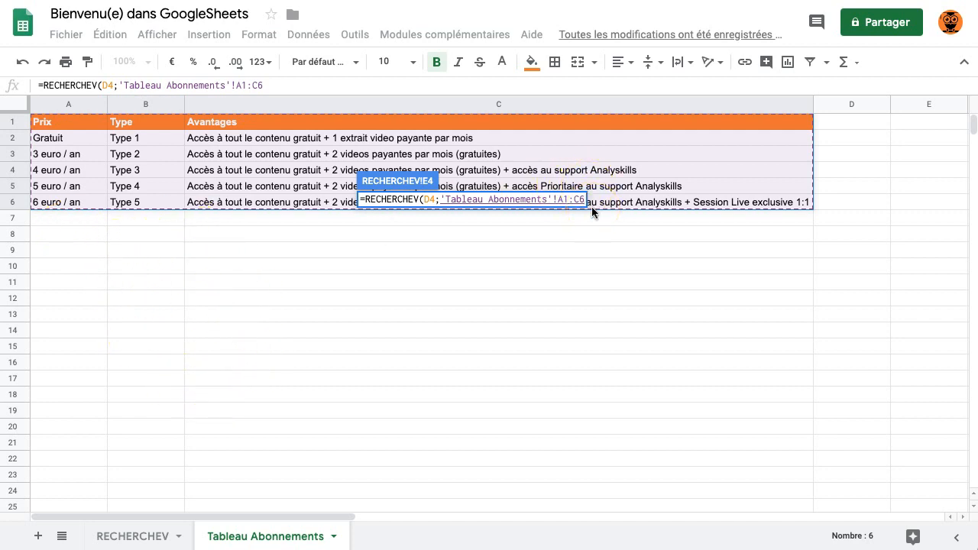
pyautogui.press('BackSpace')
pyautogui.write('7')
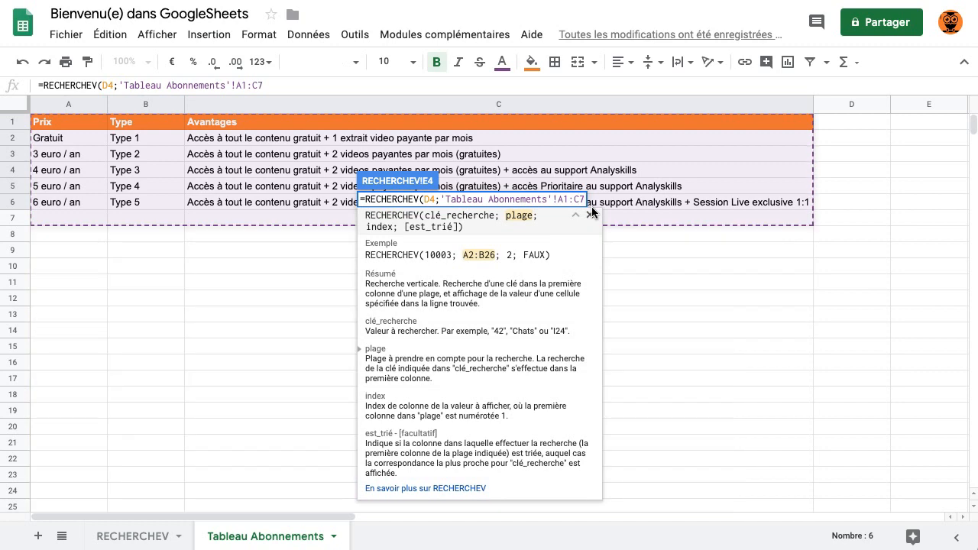
# Remove the Tableau Abonnements range reference from the formula, leaving =RECHERCHEV(D4;
pyautogui.press('BackSpace')
pyautogui.press('BackSpace')
pyautogui.press('BackSpace')
pyautogui.press('BackSpace')
pyautogui.press('BackSpace')
pyautogui.click(591, 215)
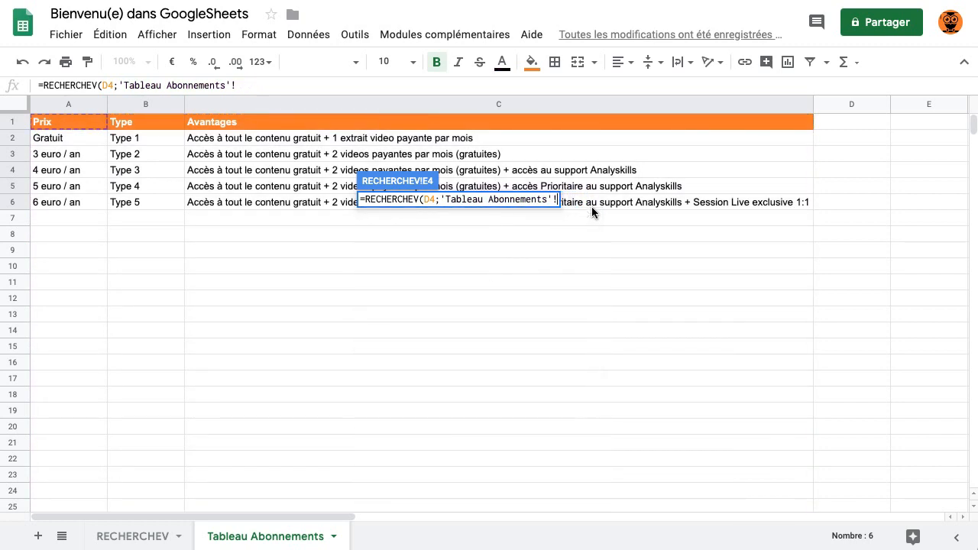
pyautogui.press('BackSpace')
pyautogui.press('BackSpace')
pyautogui.press('BackSpace')
pyautogui.press('BackSpace')
pyautogui.press('BackSpace')
pyautogui.press('BackSpace')
pyautogui.press('BackSpace')
pyautogui.press('BackSpace')
pyautogui.press('BackSpace')
pyautogui.press('BackSpace')
pyautogui.press('BackSpace')
pyautogui.press('BackSpace')
pyautogui.press('BackSpace')
pyautogui.press('BackSpace')
pyautogui.press('BackSpace')
pyautogui.press('BackSpace')
pyautogui.press('BackSpace')
pyautogui.press('BackSpace')
pyautogui.press('BackSpace')
pyautogui.press('BackSpace')
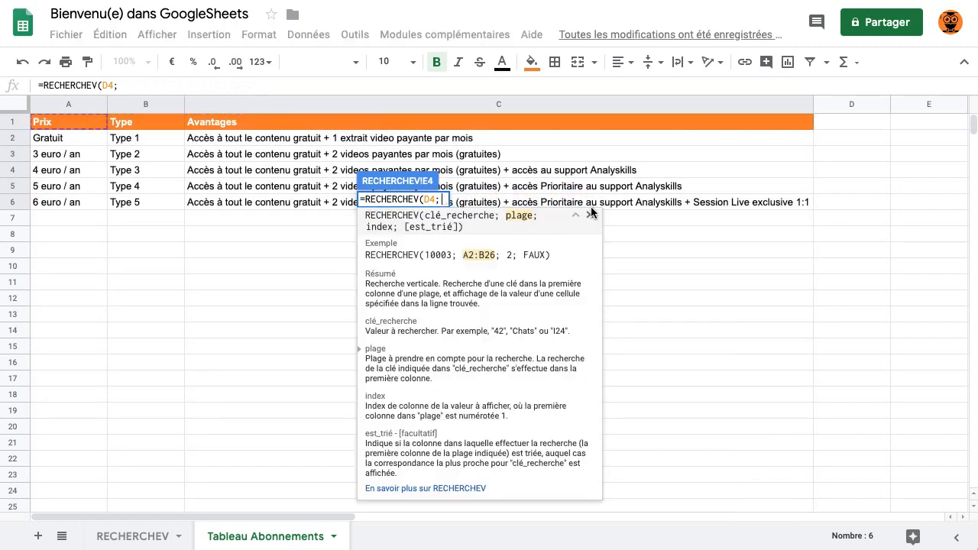
# Complete the E4 formula with the entire columns A:C of Tableau Abonnements as range, column index 2 and FAUX
pyautogui.moveTo(60, 110); pyautogui.dragTo(554, 99)
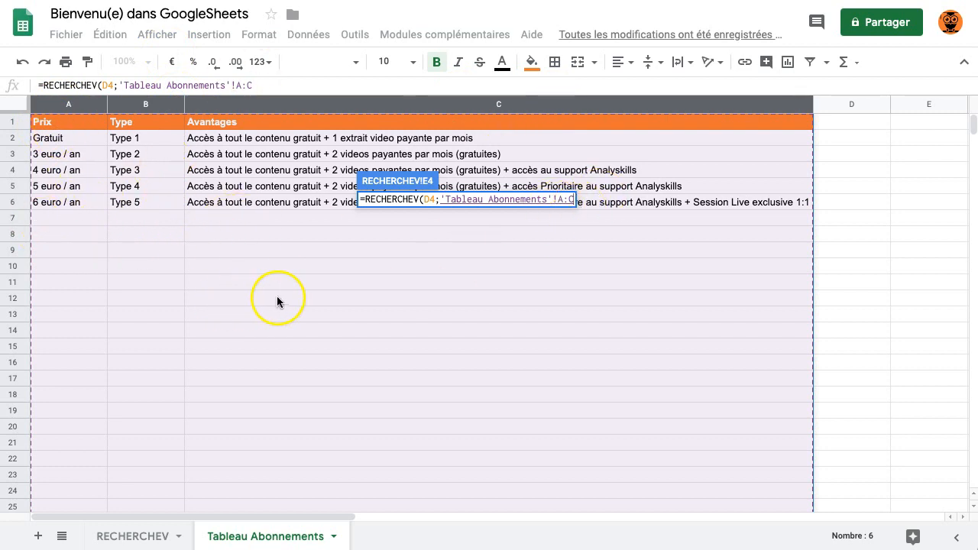
pyautogui.scroll(-2, 276, 298)
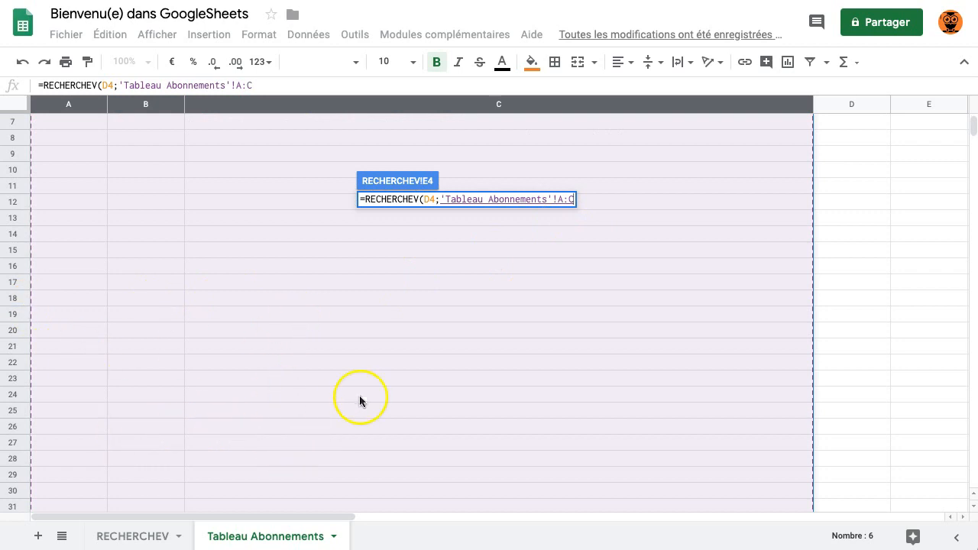
pyautogui.scroll(2, 231, 330)
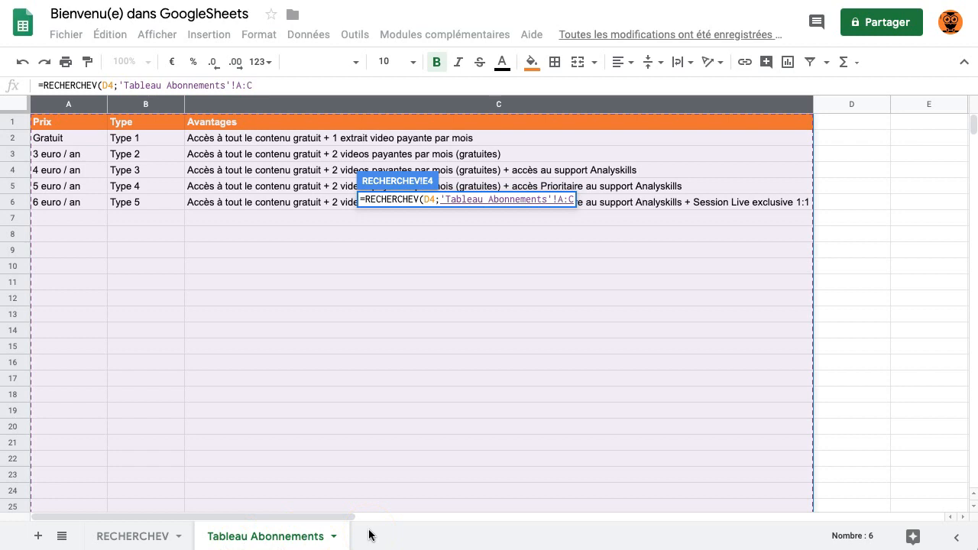
pyautogui.write(';2;')
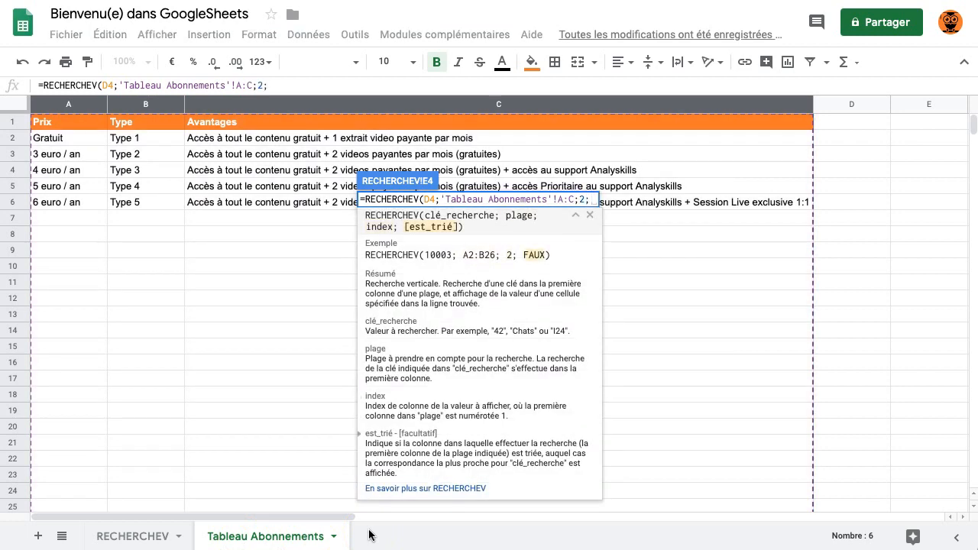
pyautogui.write('FAUX')
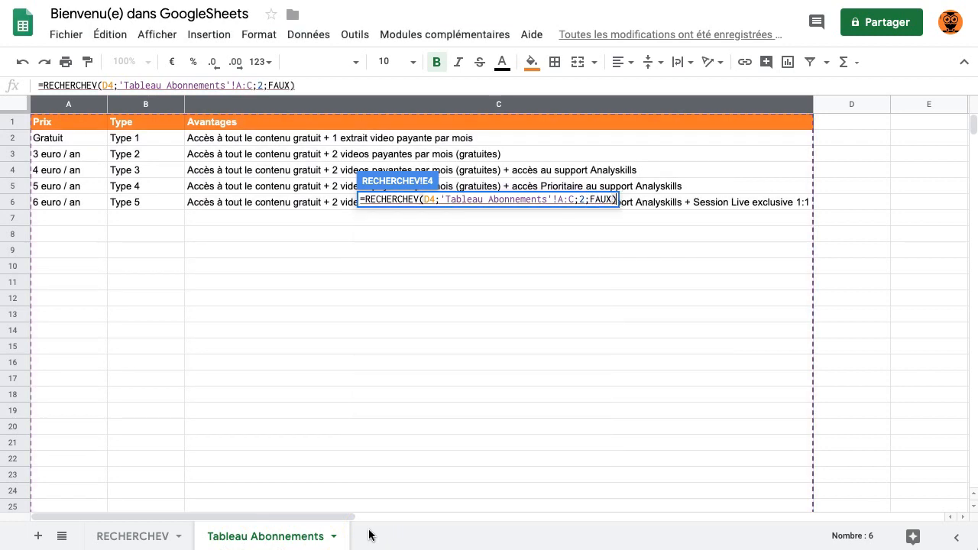
pyautogui.press('Return')
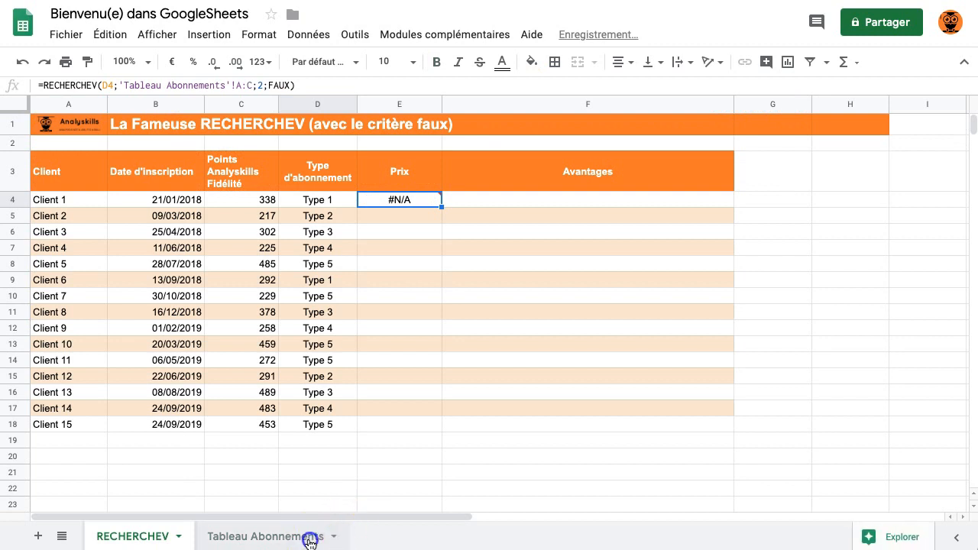
# Copy the Type column in Tableau Abonnements into first position, ahead of Prix
pyautogui.click(310, 536)
pyautogui.click(133, 103)
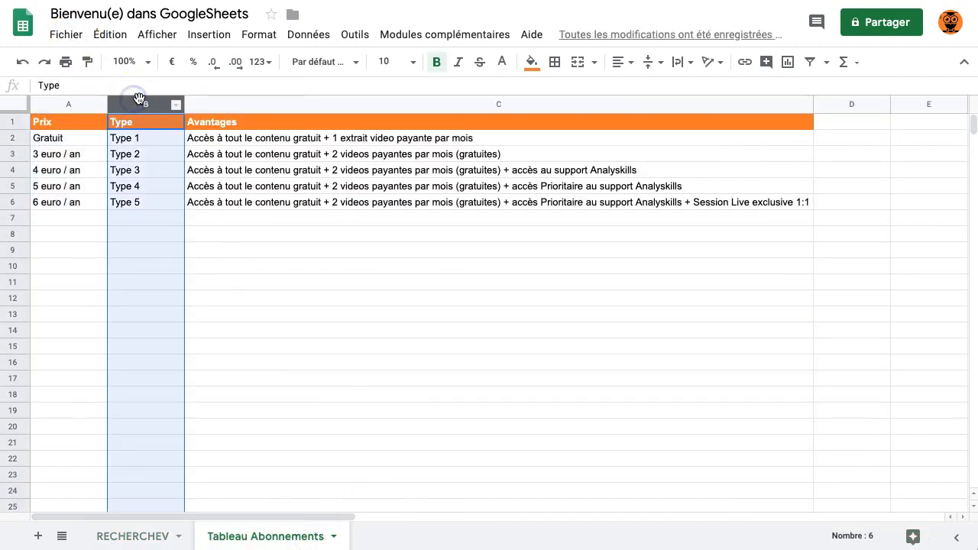
pyautogui.hotkey('ctrl', 'c')
pyautogui.click(44, 104)
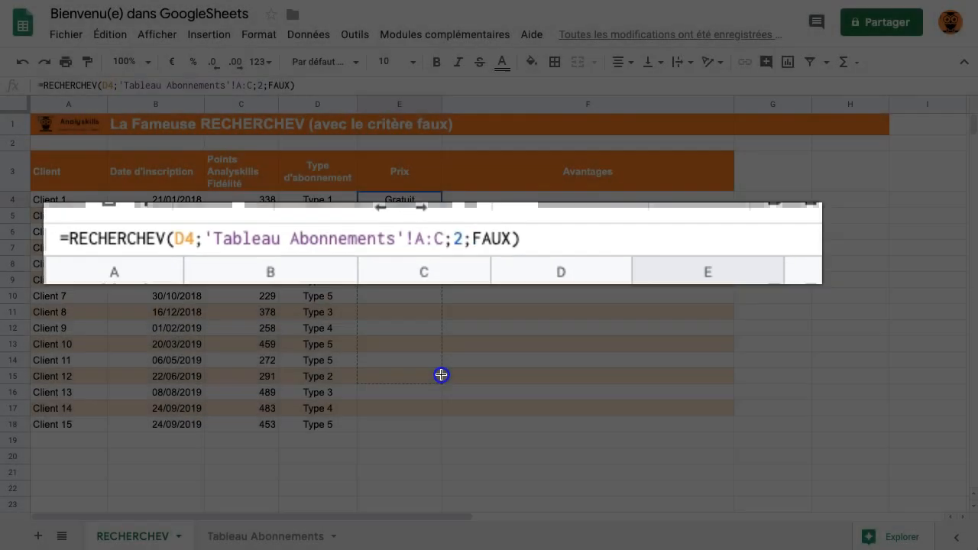
# Copy the Prix formula from E4 down through the last client in E18
pyautogui.moveTo(441, 375); pyautogui.dragTo(436, 421)
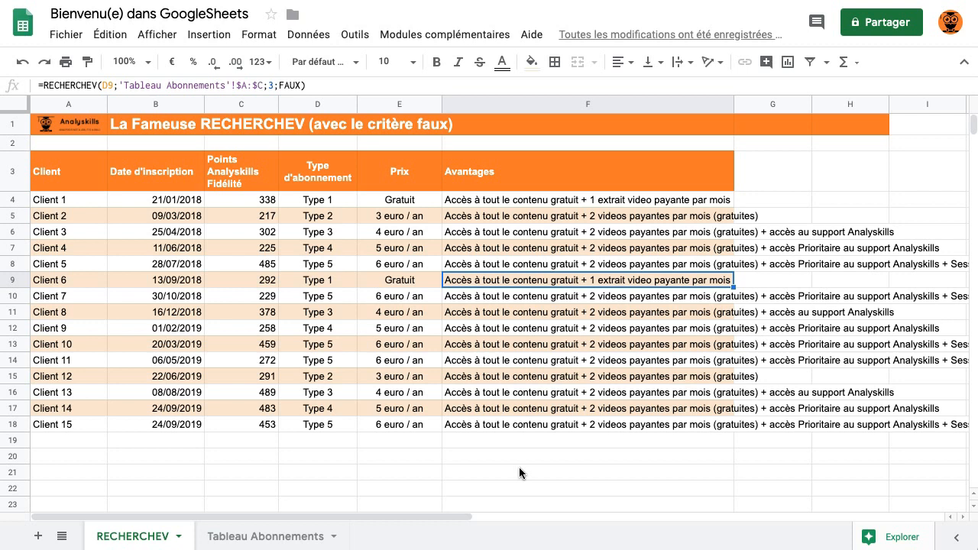
pyautogui.click(512, 470)
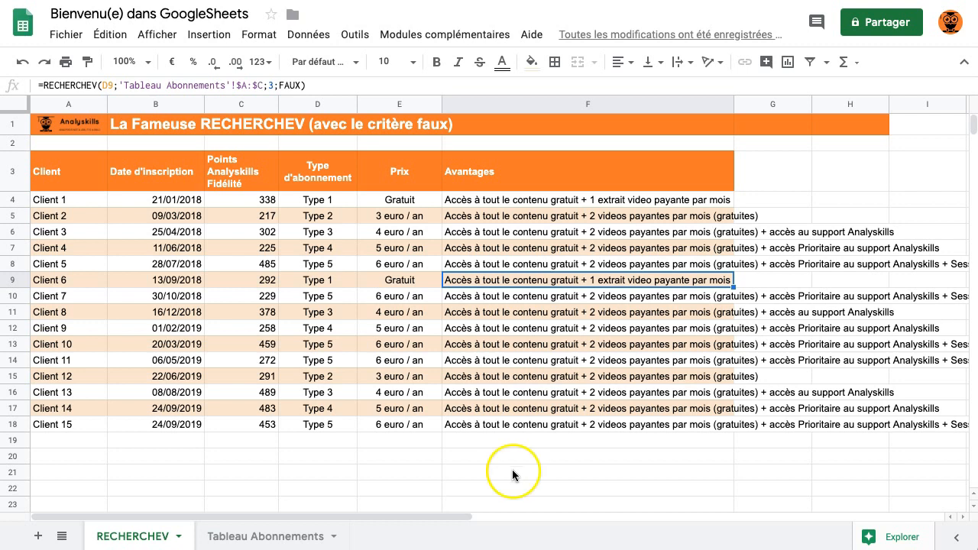